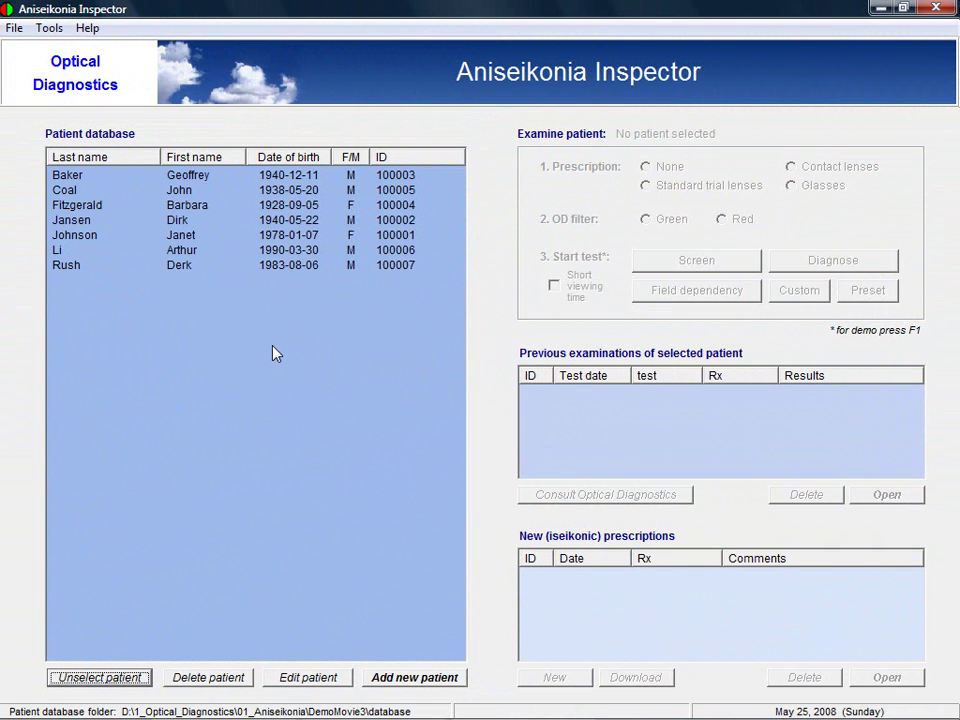
Abandon a new patient record and select the first patient in the list
{"action": "left_click", "coordinate": [415, 678]}
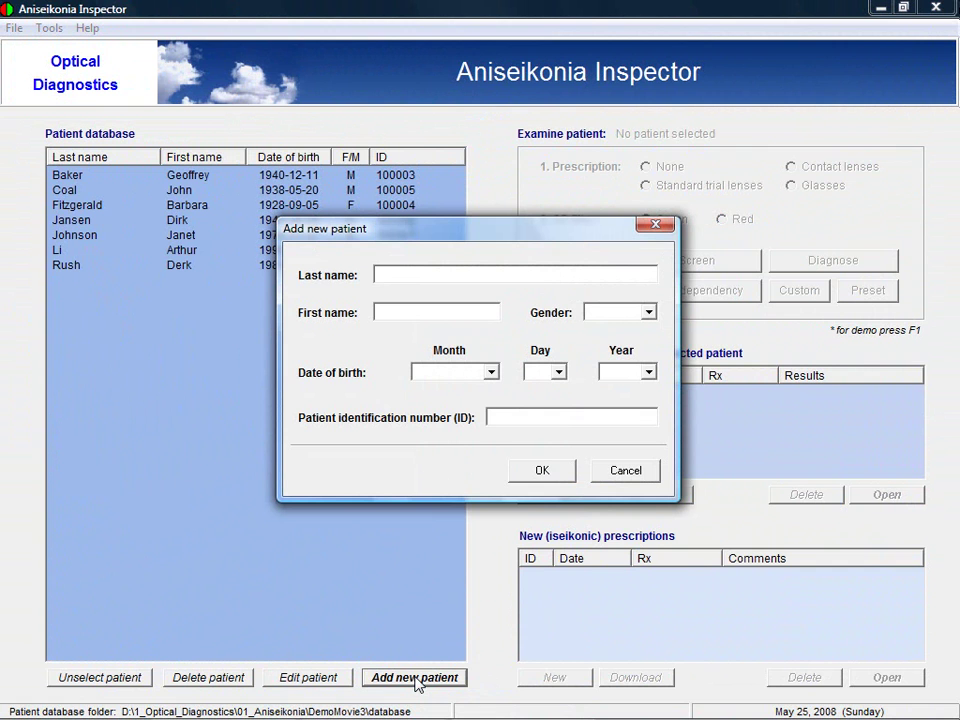
{"action": "left_click", "coordinate": [634, 470]}
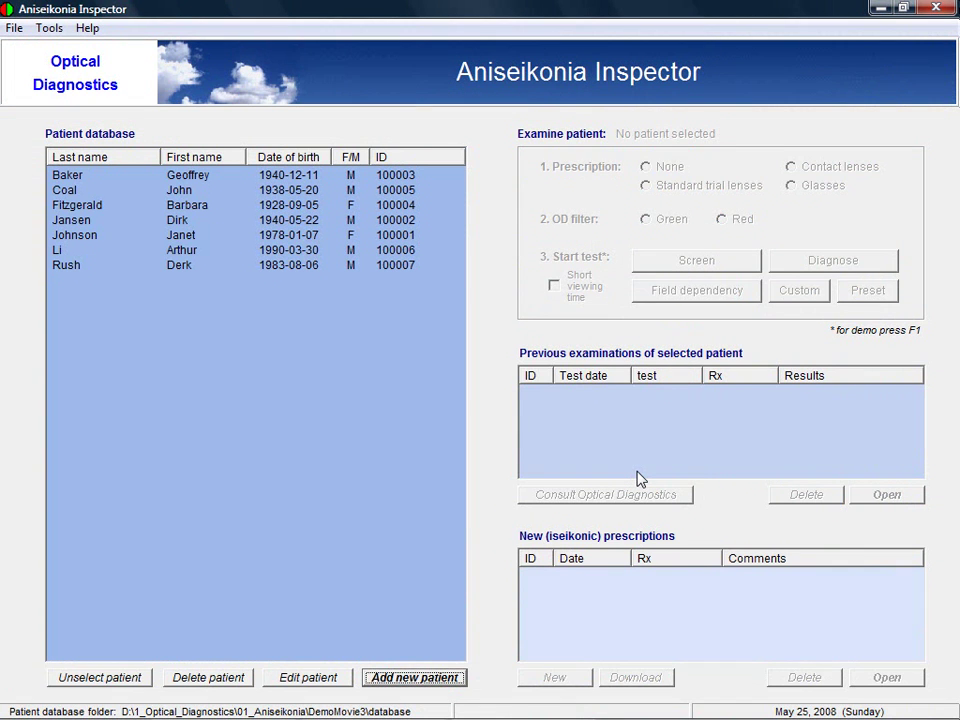
{"action": "left_click", "coordinate": [211, 177]}
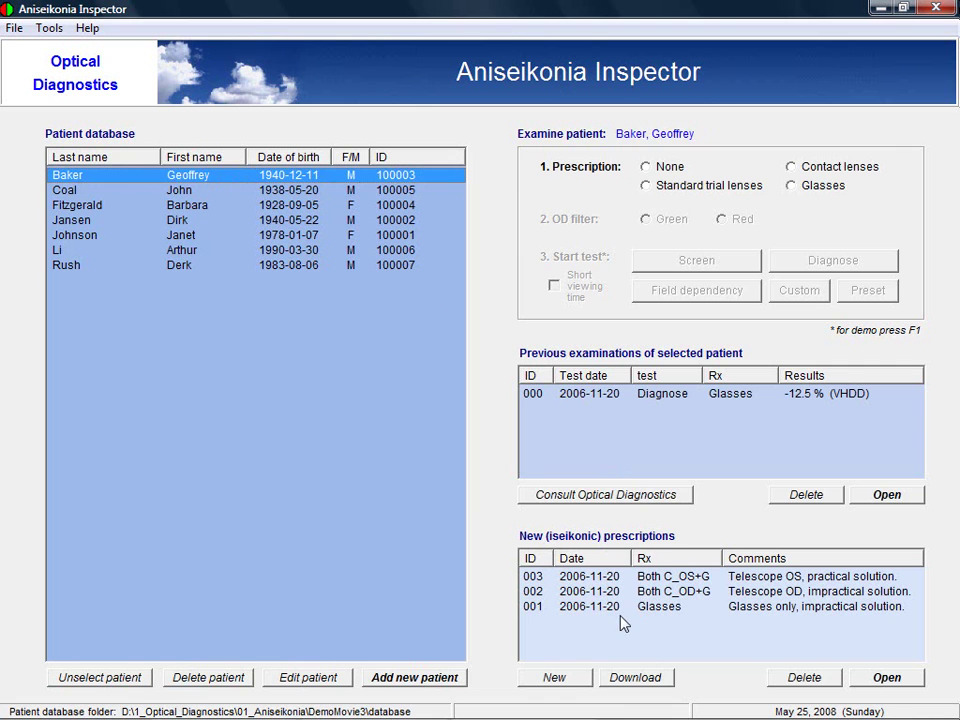
View the earlier Diagnose exam's measurement results, then close them
{"action": "left_click", "coordinate": [656, 396]}
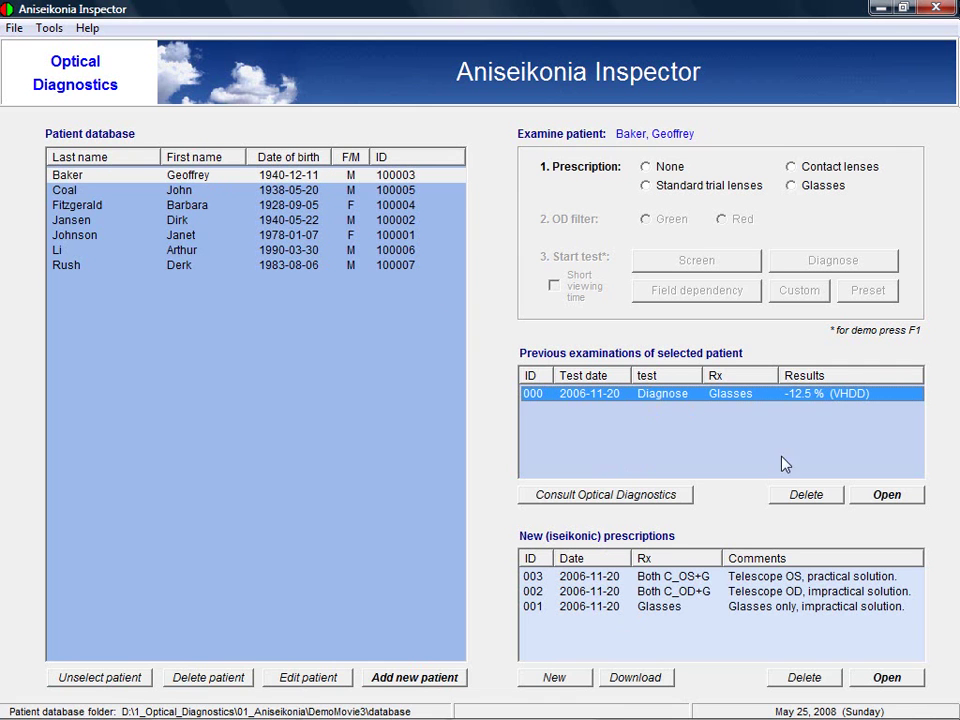
{"action": "left_click", "coordinate": [878, 498]}
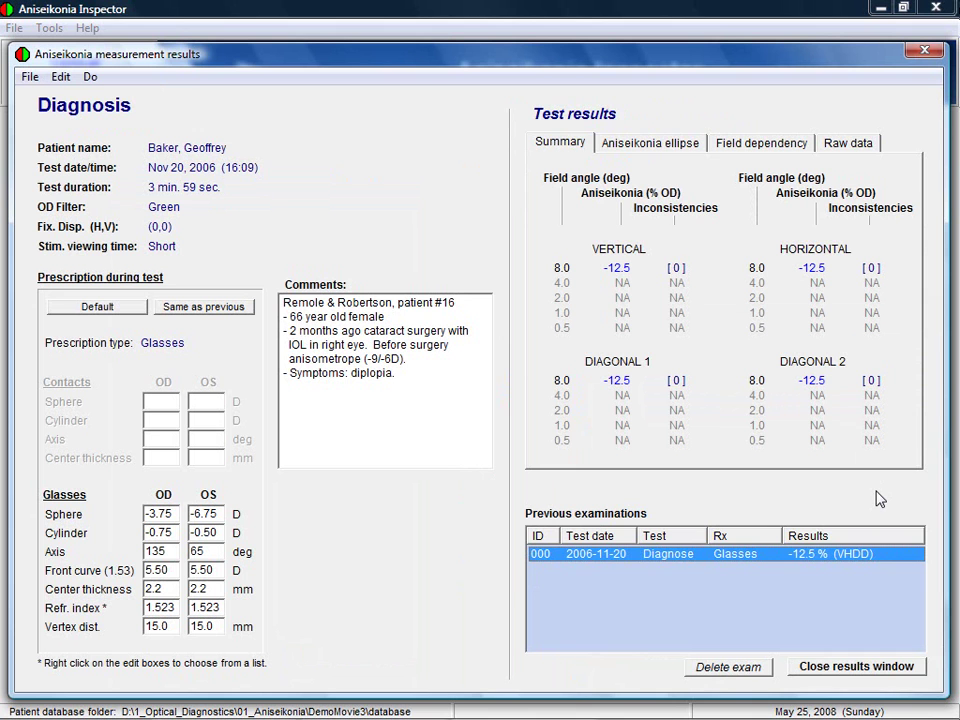
{"action": "left_click", "coordinate": [921, 50]}
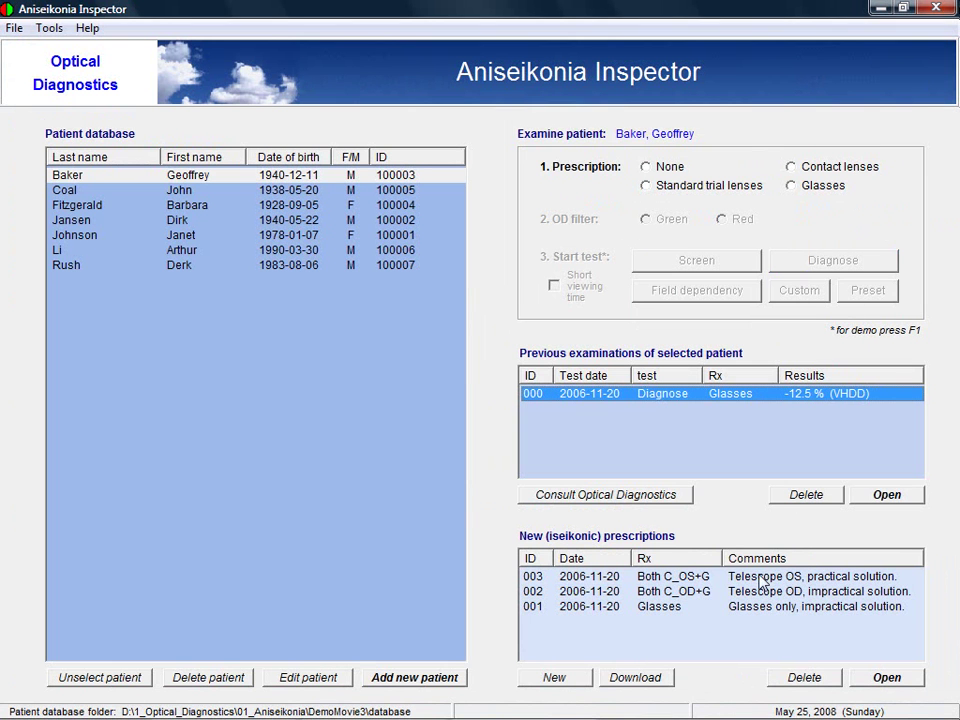
View prescription 003 in the Design New Rx window, then close it
{"action": "left_click", "coordinate": [670, 576]}
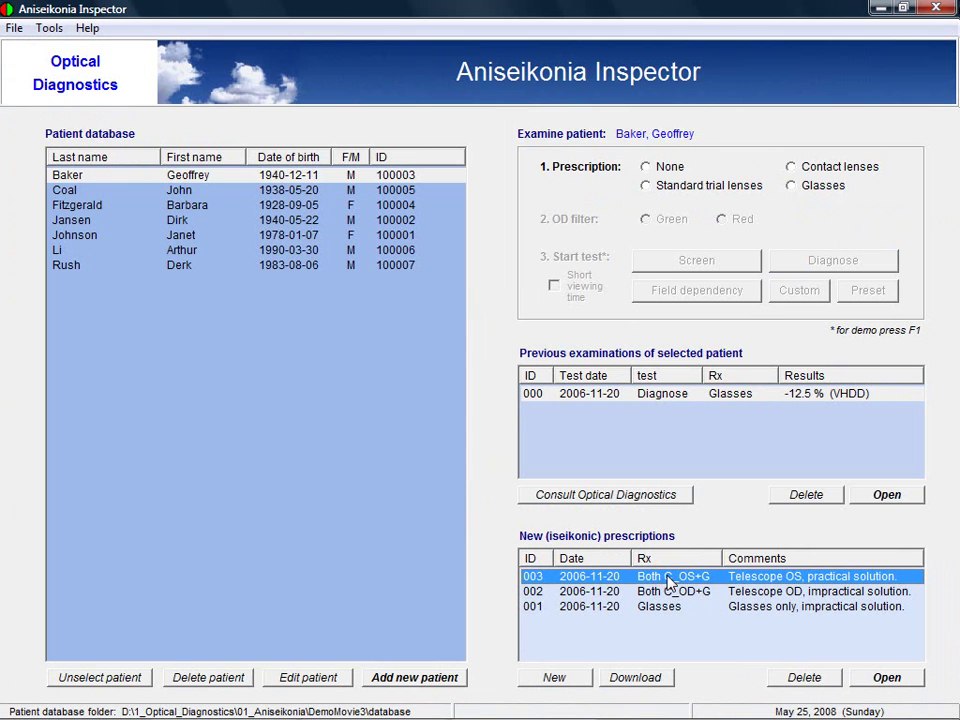
{"action": "left_click", "coordinate": [885, 679]}
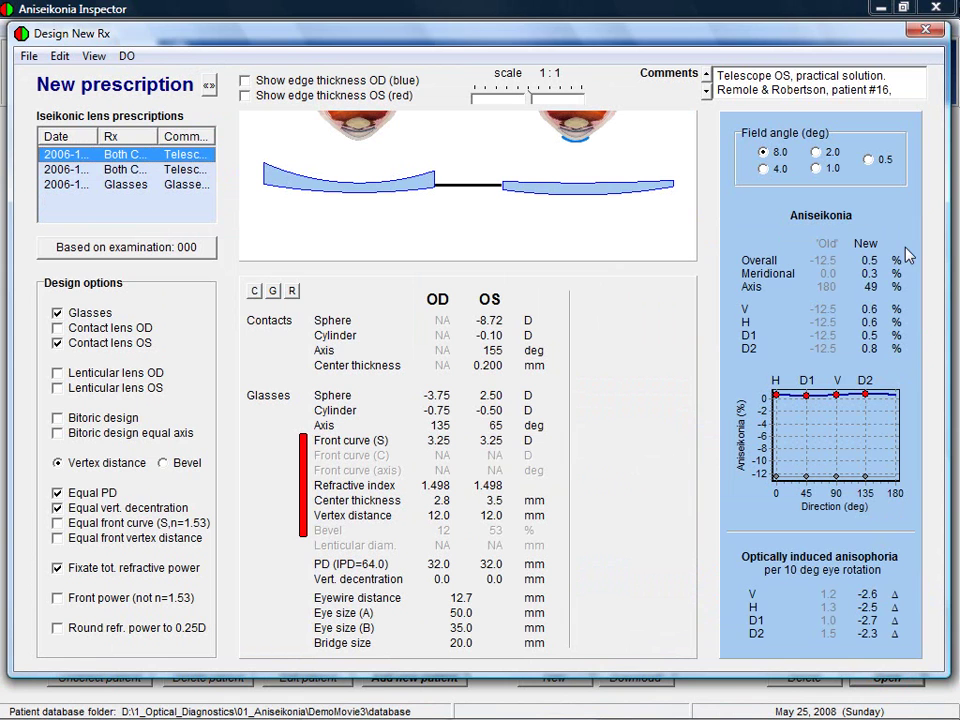
{"action": "left_click", "coordinate": [928, 28]}
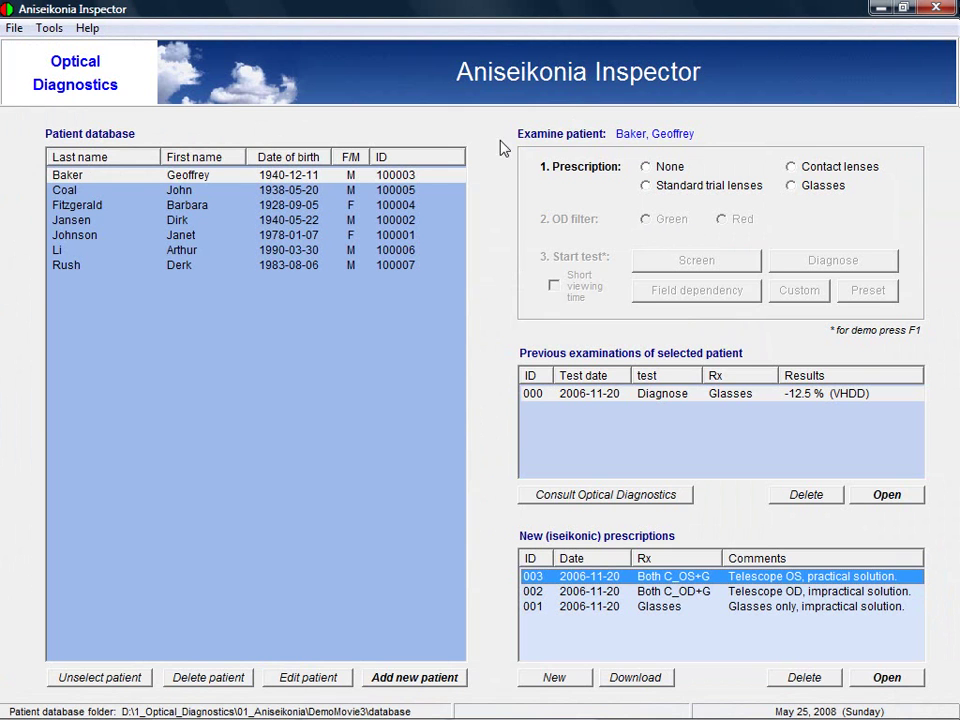
For the last patient, choose Glasses prescription and Green OD filter, and read the test buttons' info
{"action": "left_click", "coordinate": [185, 267]}
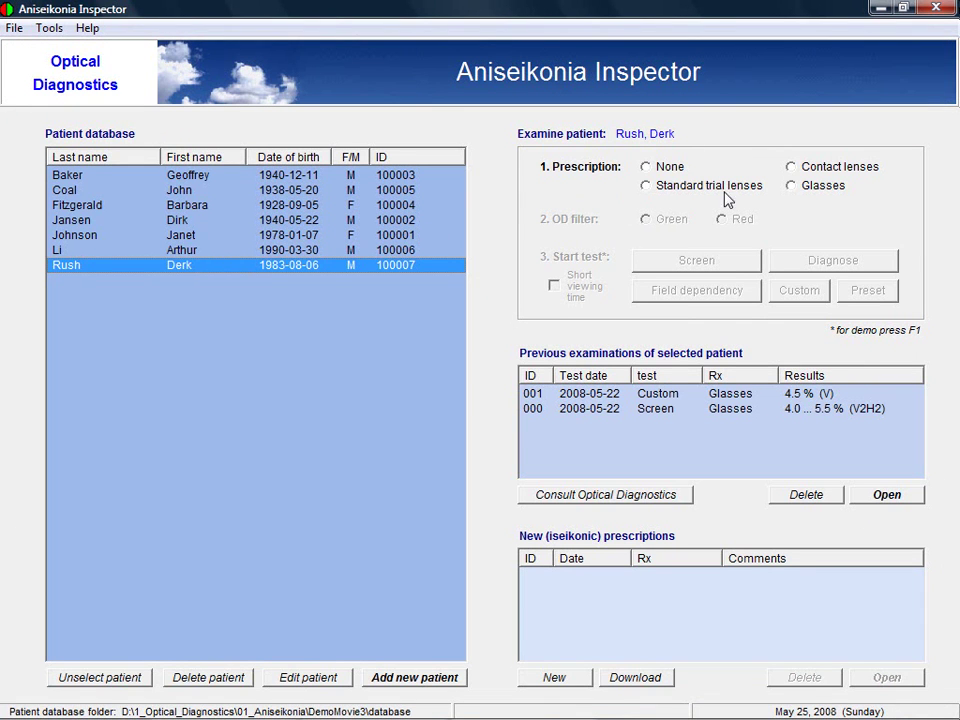
{"action": "left_click", "coordinate": [793, 188]}
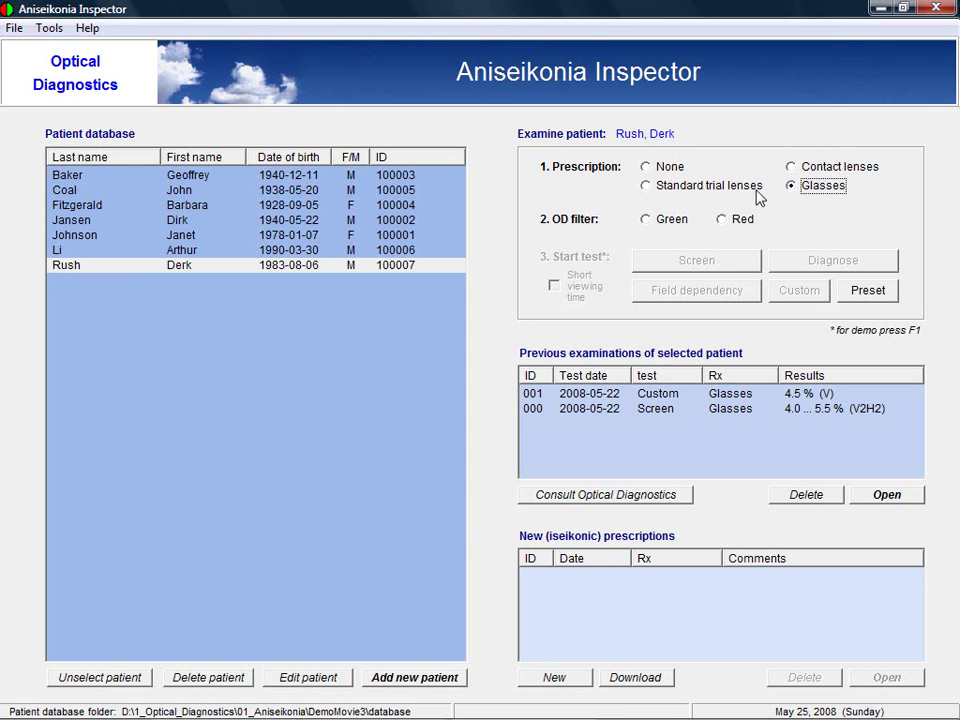
{"action": "left_click", "coordinate": [647, 221]}
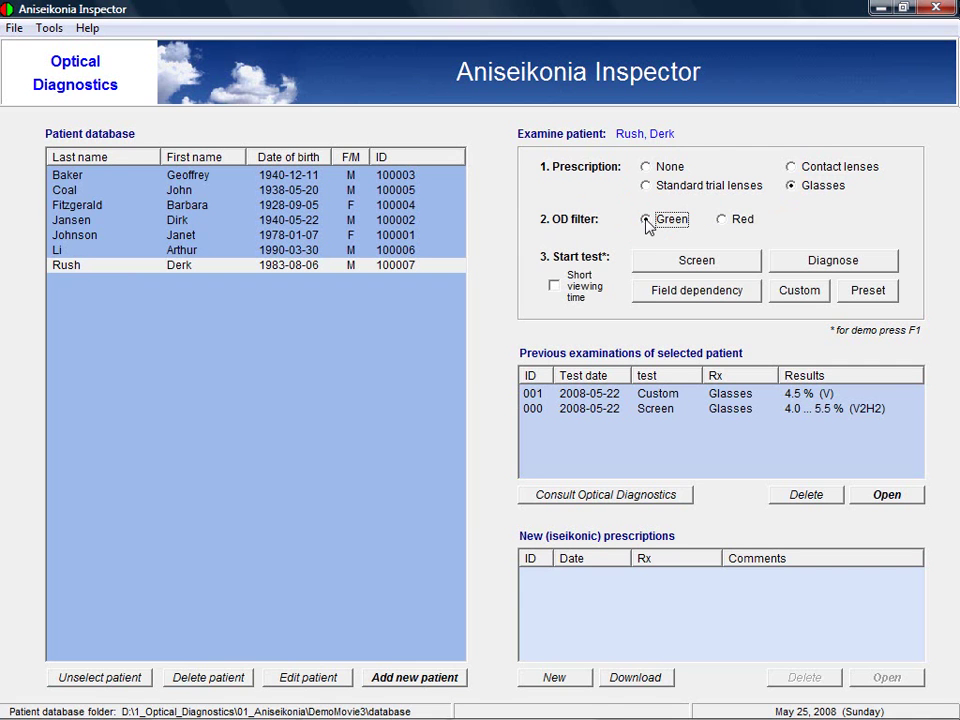
{"action": "mouse_move", "coordinate": [676, 264]}
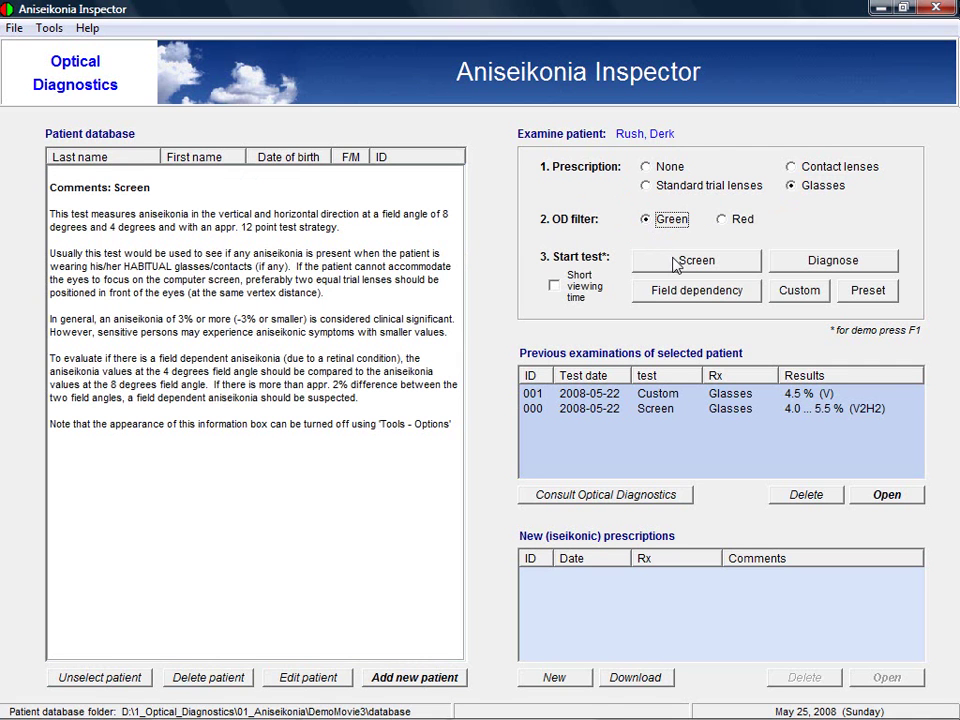
{"action": "mouse_move", "coordinate": [683, 296]}
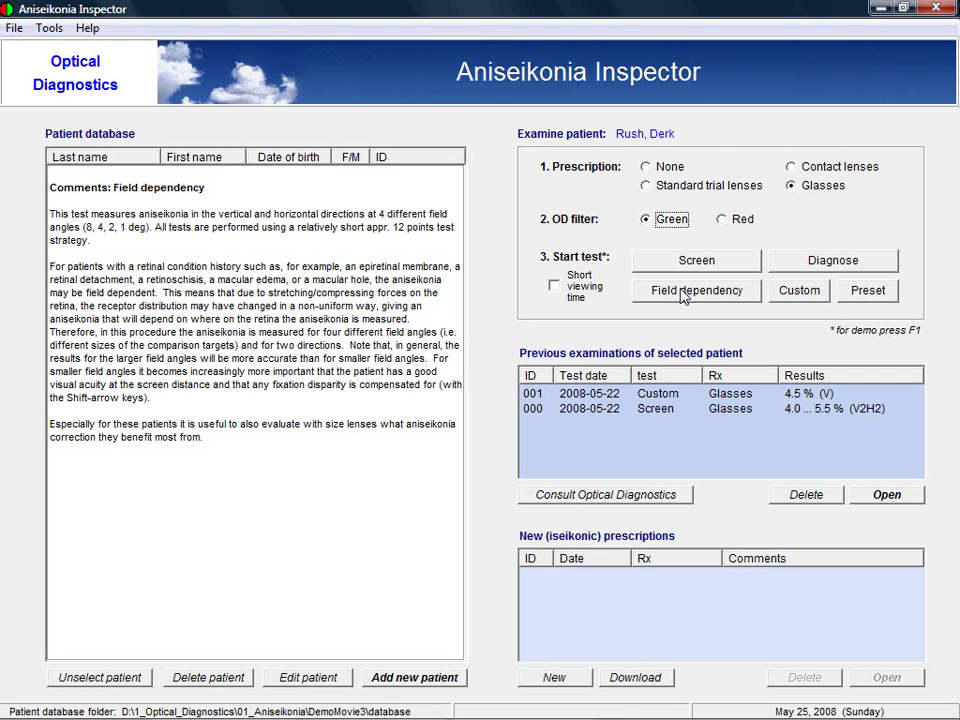
{"action": "mouse_move", "coordinate": [785, 267]}
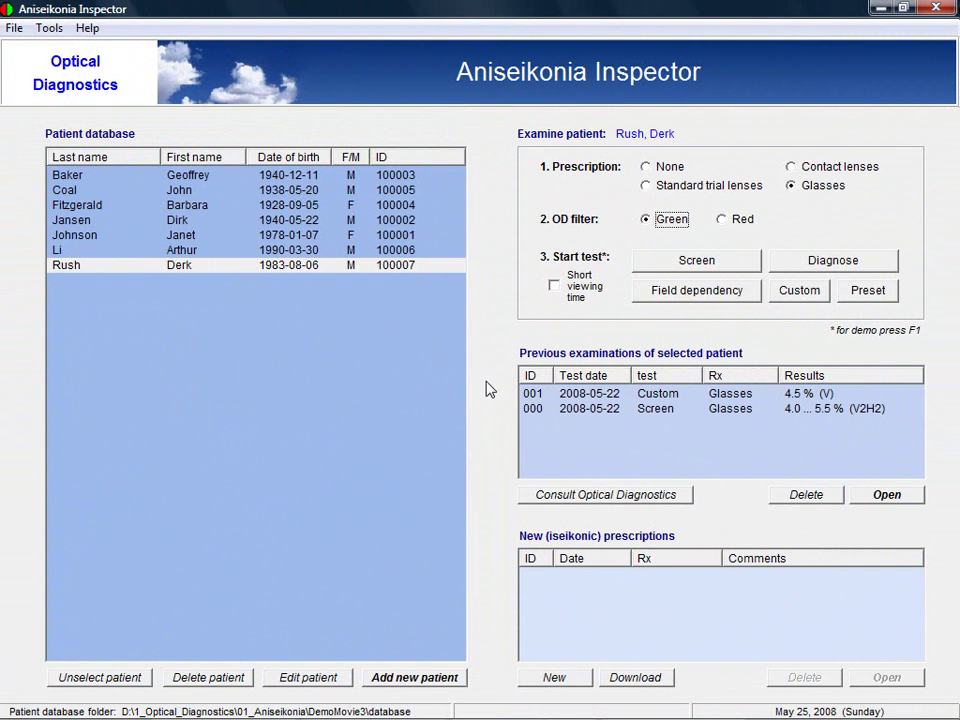
Run the Screen test, raising vertical fixation disparity to 14 with horizontal at 5
{"action": "left_click", "coordinate": [662, 264]}
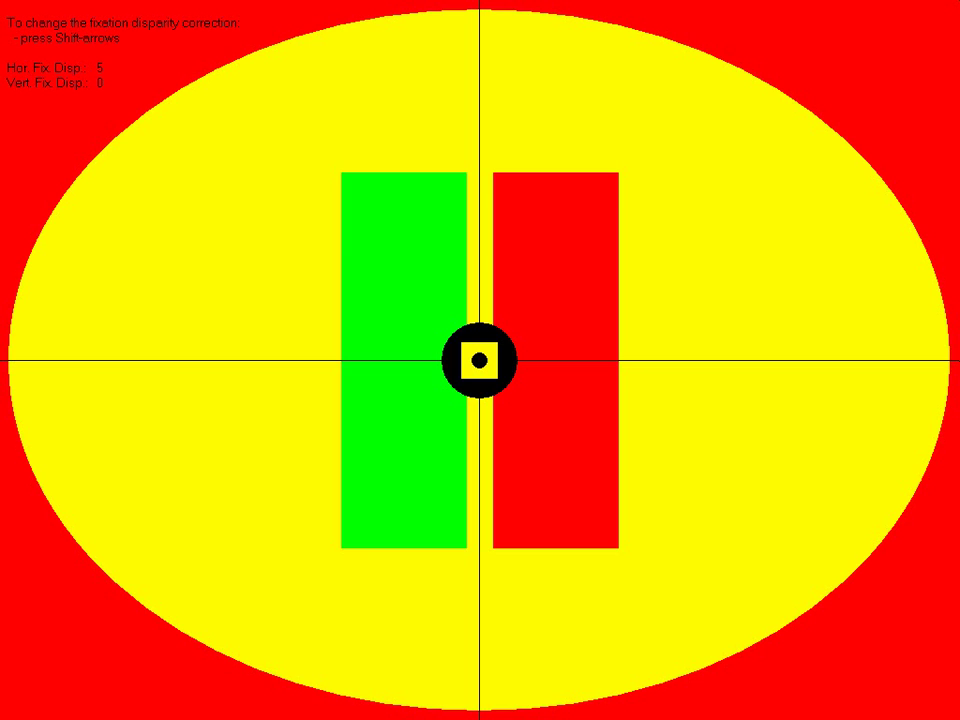
{"action": "key", "text": "shift+Up"}
{"action": "key", "text": "shift+Up"}
{"action": "key", "text": "shift+Up"}
{"action": "key", "text": "shift+Up"}
{"action": "key", "text": "shift+Up"}
{"action": "key", "text": "shift+Up"}
{"action": "key", "text": "shift+Up"}
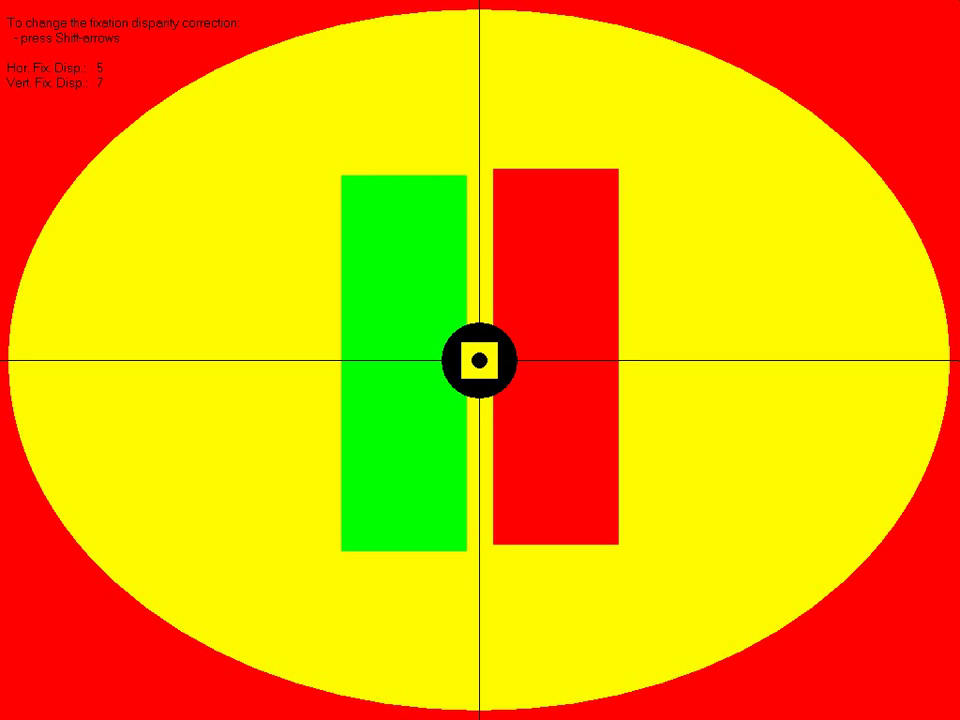
{"action": "key", "text": "shift+Up"}
{"action": "key", "text": "shift+Up"}
{"action": "key", "text": "shift+Up"}
{"action": "key", "text": "shift+Up"}
{"action": "key", "text": "shift+Up"}
{"action": "key", "text": "shift+Up"}
{"action": "key", "text": "shift+Up"}
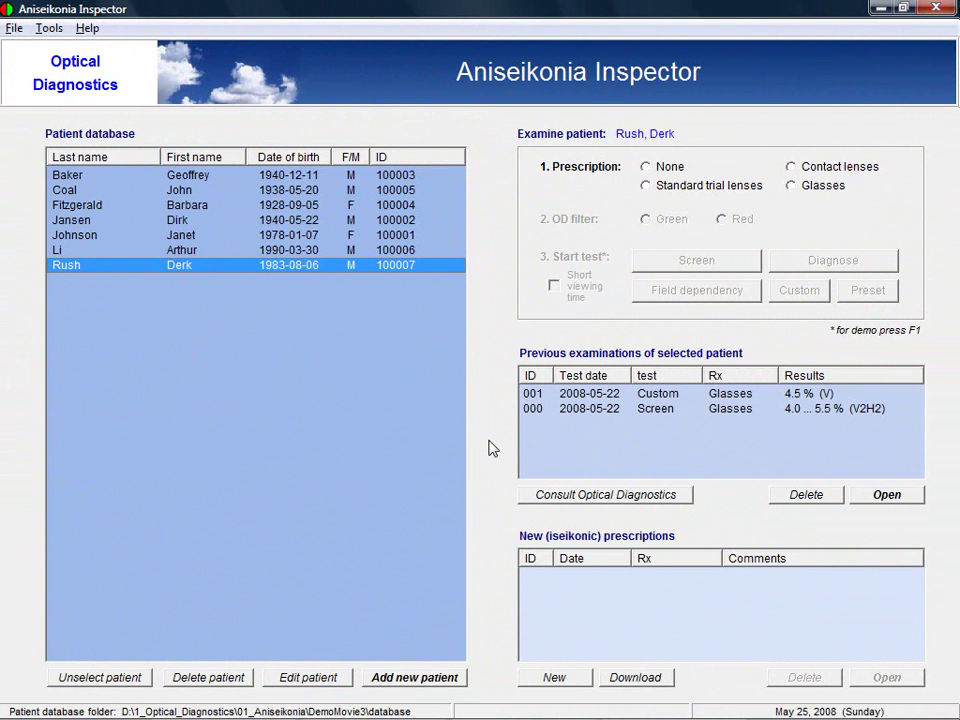
Show Screen exam 000's raw vertical 8.0 deg data, giving 5.5% OD aniseikonia
{"action": "double_click", "coordinate": [650, 410]}
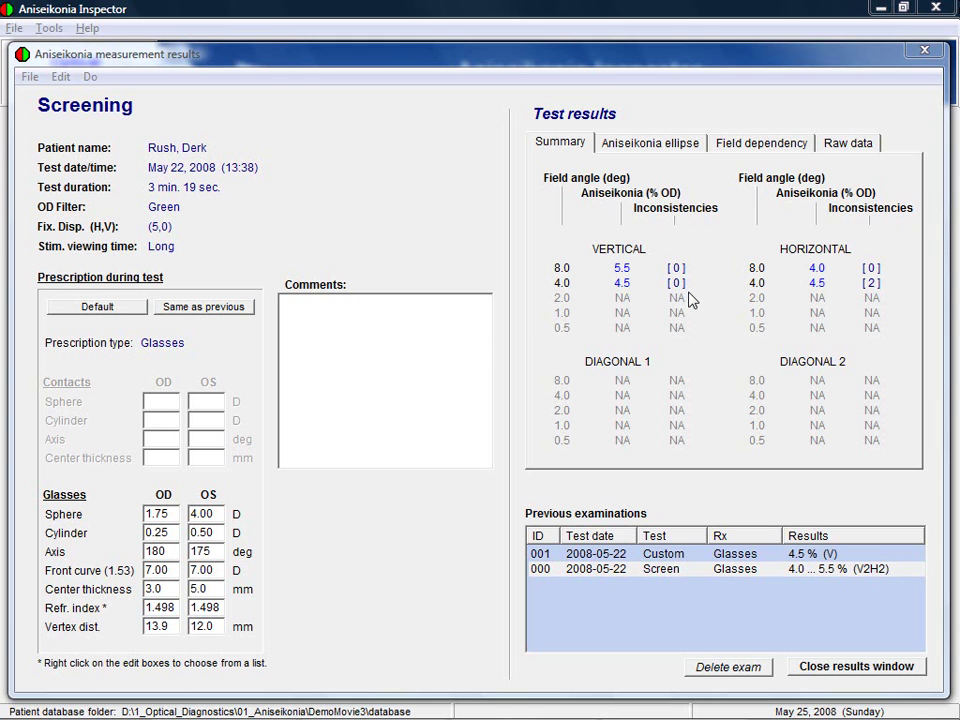
{"action": "left_click", "coordinate": [839, 146]}
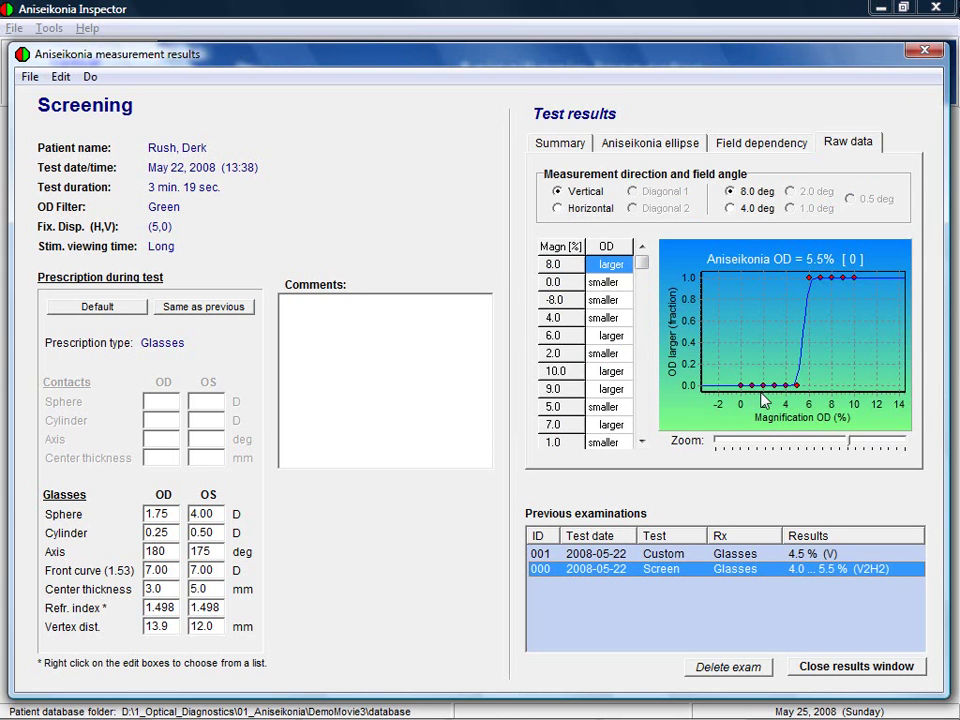
Switch the raw data to Horizontal at the 4.0 deg field angle, showing 4.5% aniseikonia
{"action": "left_click", "coordinate": [835, 289]}
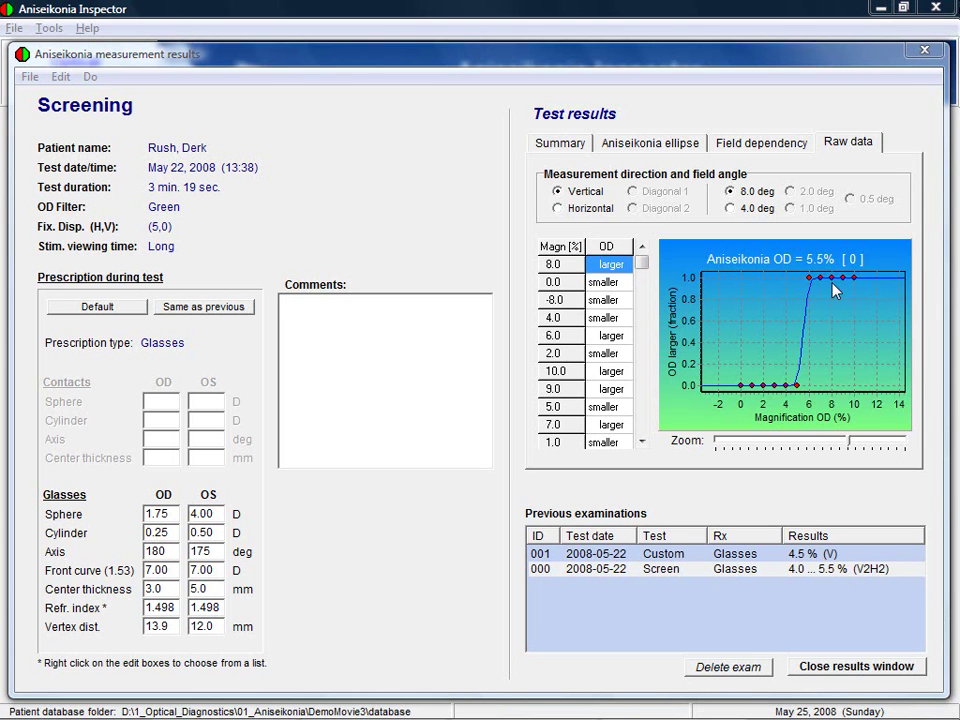
{"action": "left_click", "coordinate": [557, 209]}
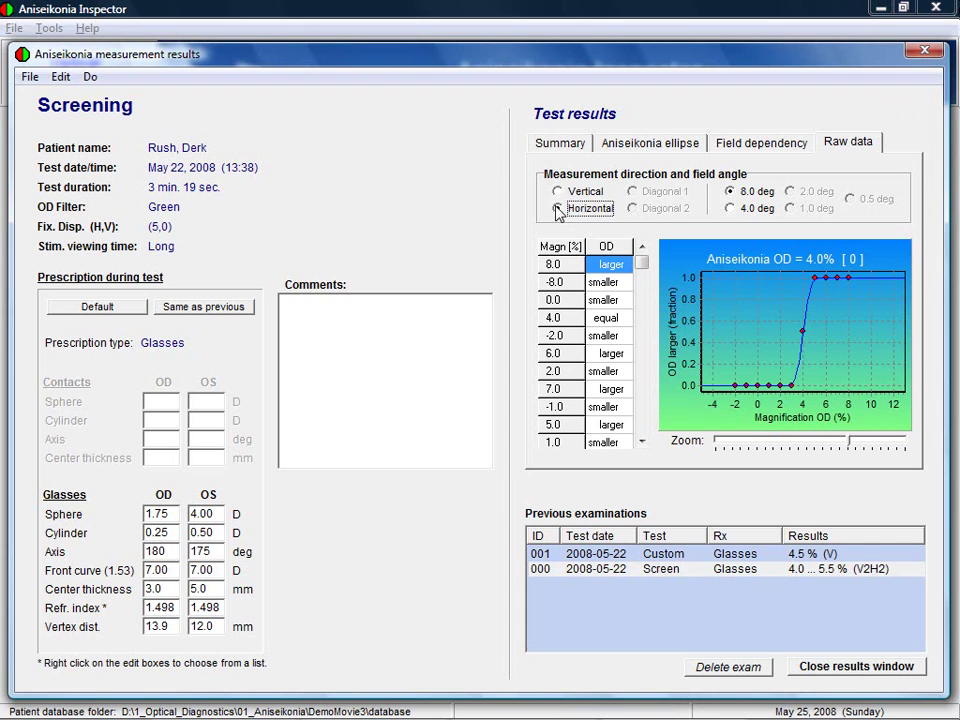
{"action": "left_click", "coordinate": [730, 208]}
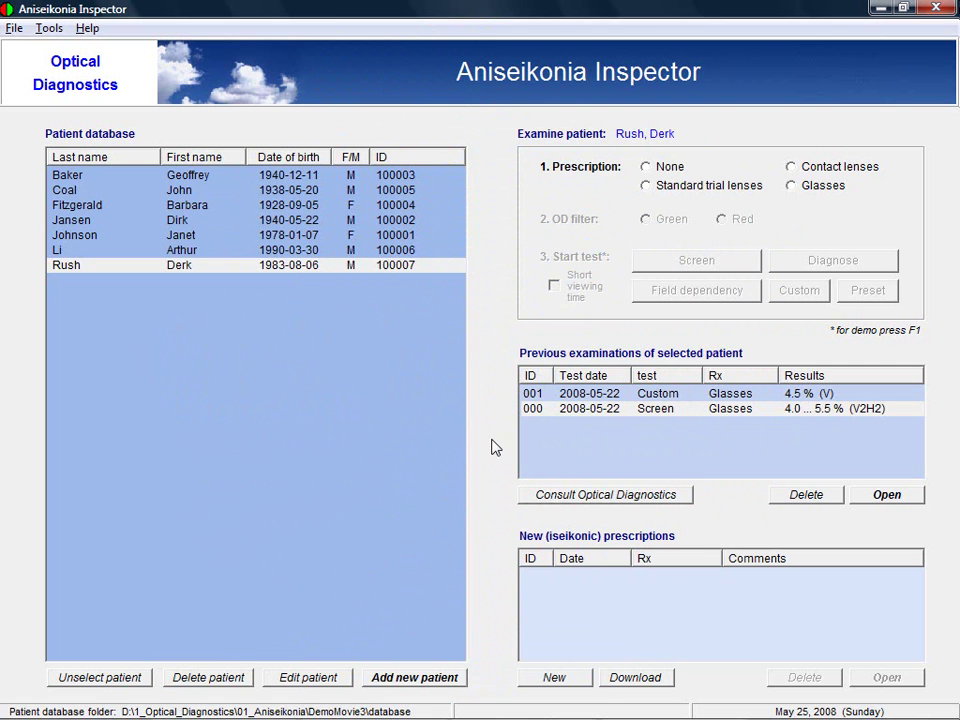
Start a new prescription showing Old aniseikonia of 5.5% vertical and 4.0% horizontal
{"action": "left_click", "coordinate": [555, 679]}
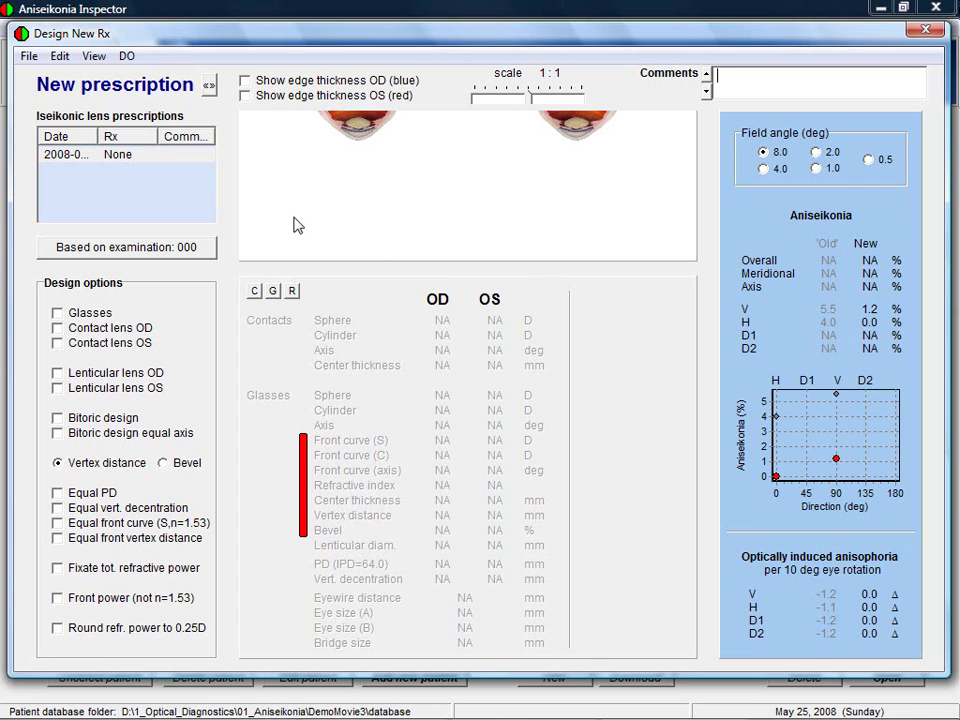
Insert the glasses Rx: sphere 1.75/4.00 D, cylinder 0.25/0.50 D, front curve 7.00 D
{"action": "left_click", "coordinate": [59, 58]}
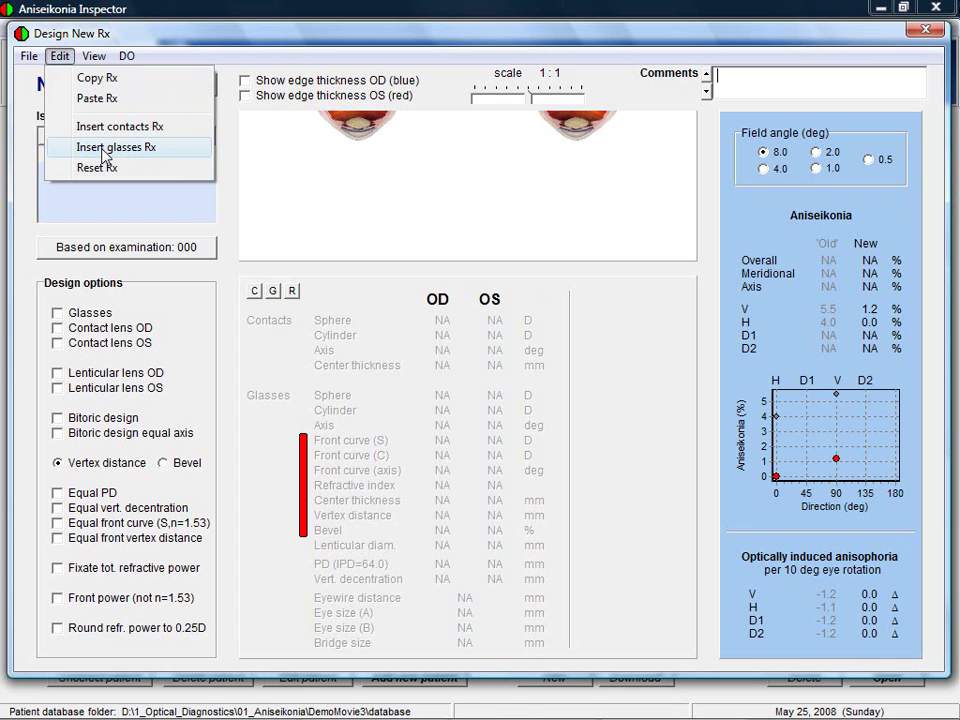
{"action": "left_click", "coordinate": [272, 291]}
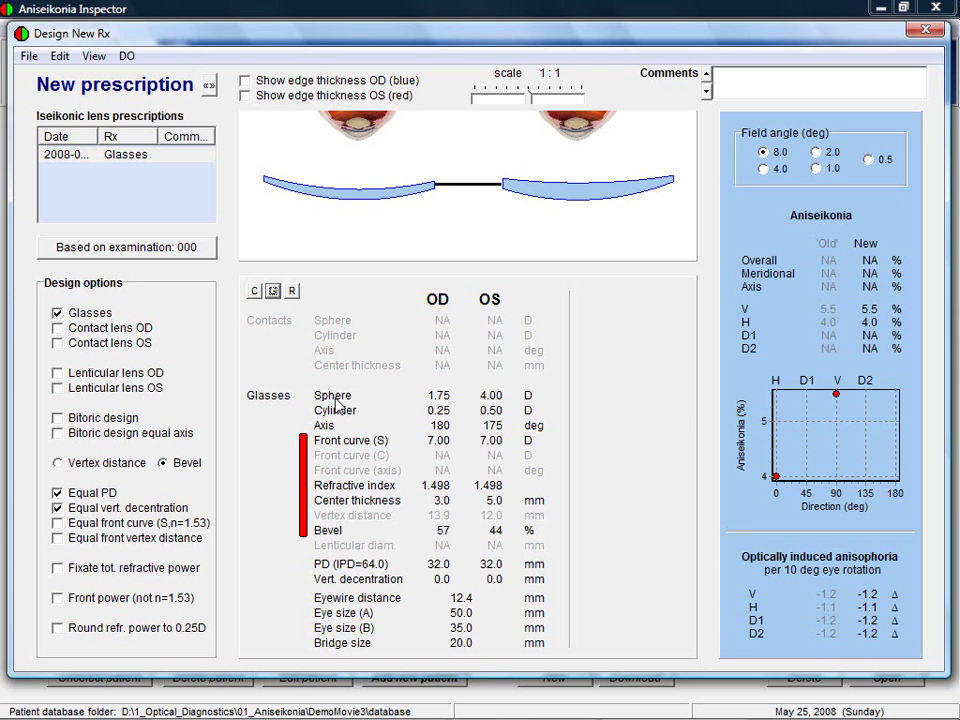
Set right lens centre thickness to 7.0 mm (left 5.0 mm), giving 4.1% V, 2.5% H
{"action": "left_click", "coordinate": [378, 507]}
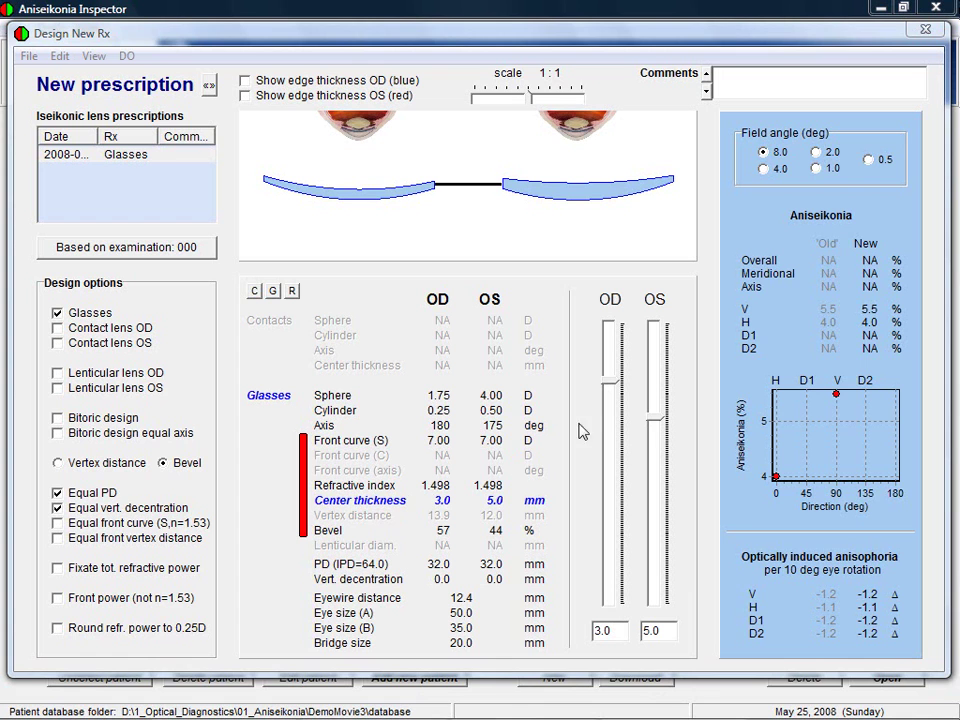
{"action": "left_click_drag", "start_coordinate": [613, 388], "coordinate": [612, 431]}
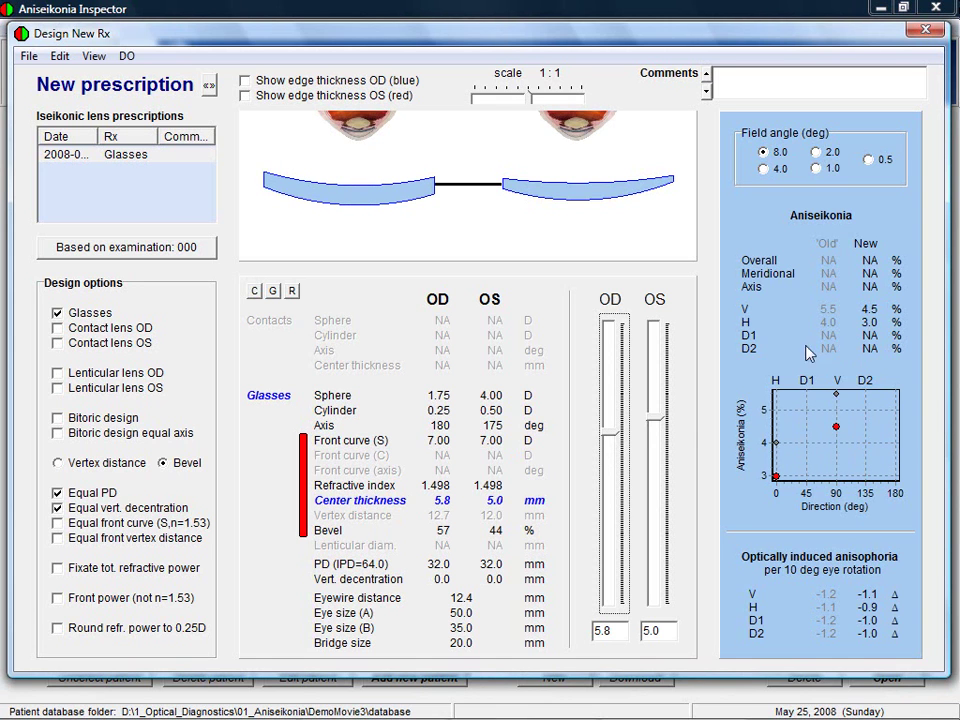
{"action": "left_click", "coordinate": [607, 429]}
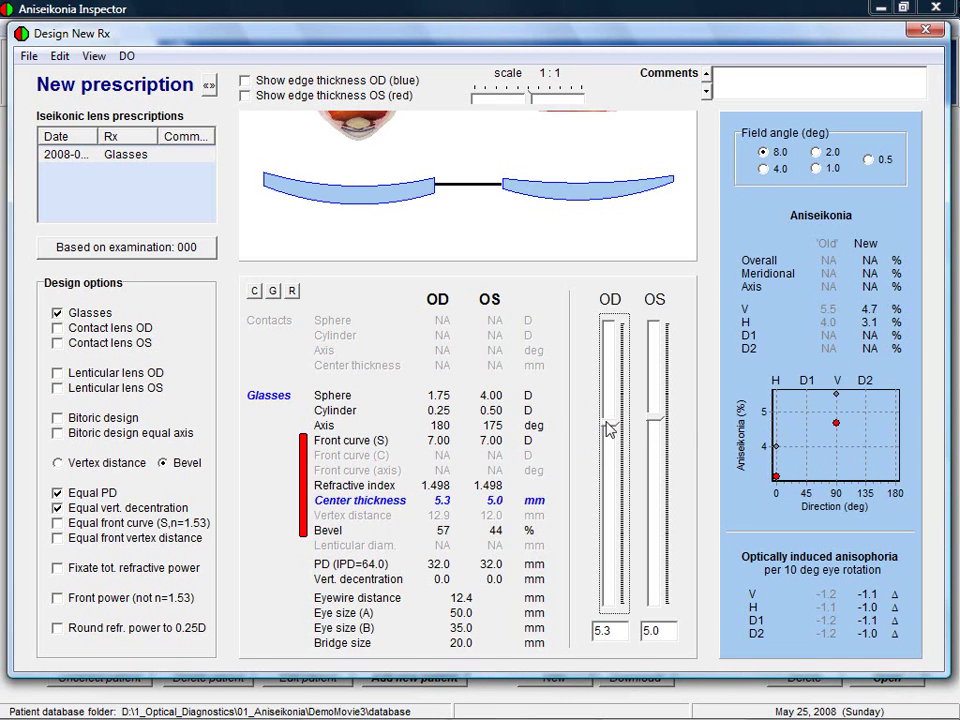
{"action": "left_click_drag", "start_coordinate": [610, 429], "coordinate": [609, 459]}
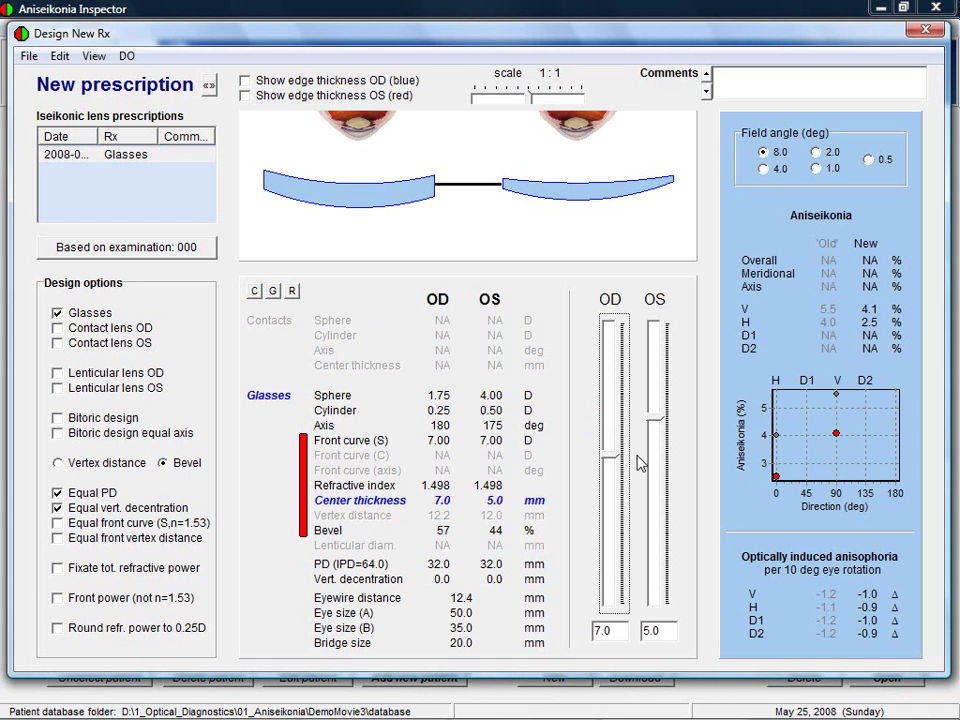
{"action": "left_click", "coordinate": [657, 418]}
{"action": "mouse_move", "coordinate": [657, 418]}
{"action": "left_mouse_down"}
{"action": "mouse_move", "coordinate": [658, 386]}
{"action": "mouse_move", "coordinate": [657, 425]}
{"action": "left_mouse_up"}
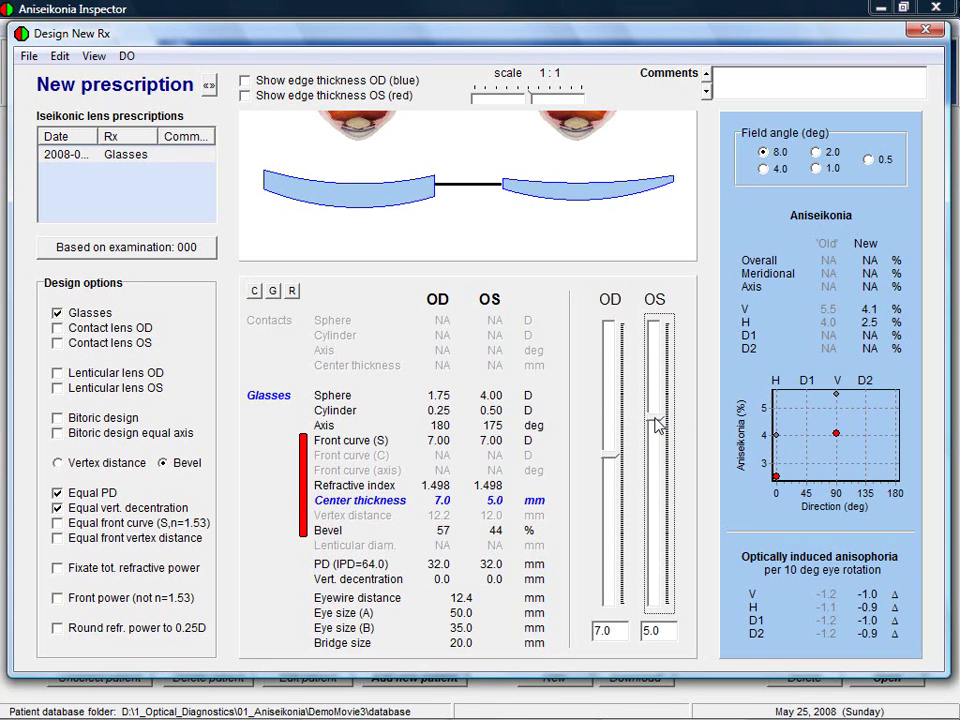
{"action": "left_click", "coordinate": [244, 96]}
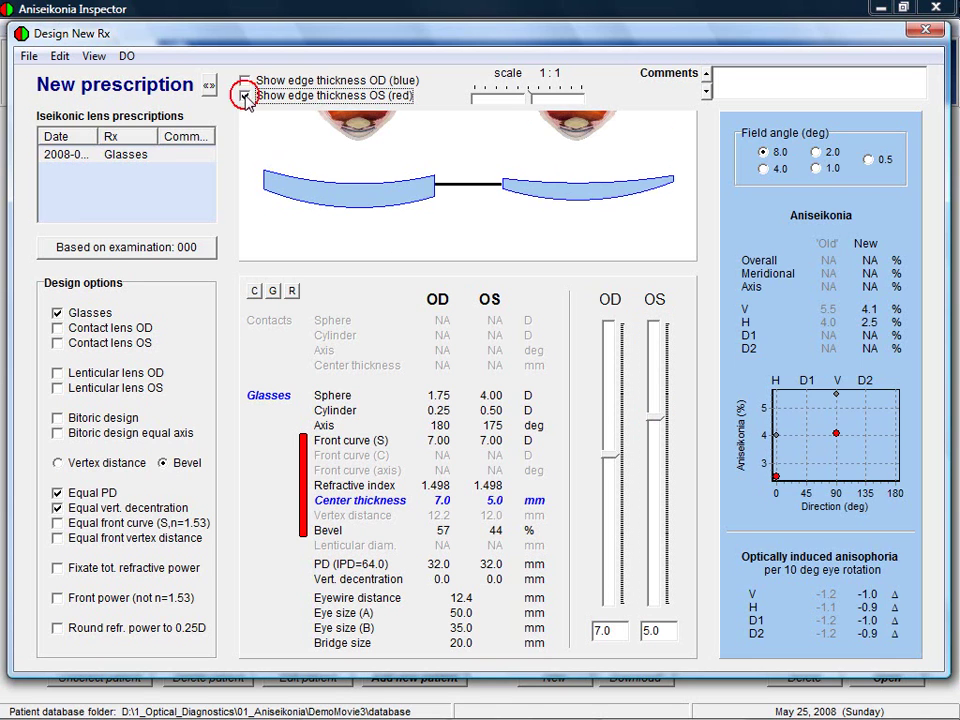
{"action": "left_click", "coordinate": [98, 128]}
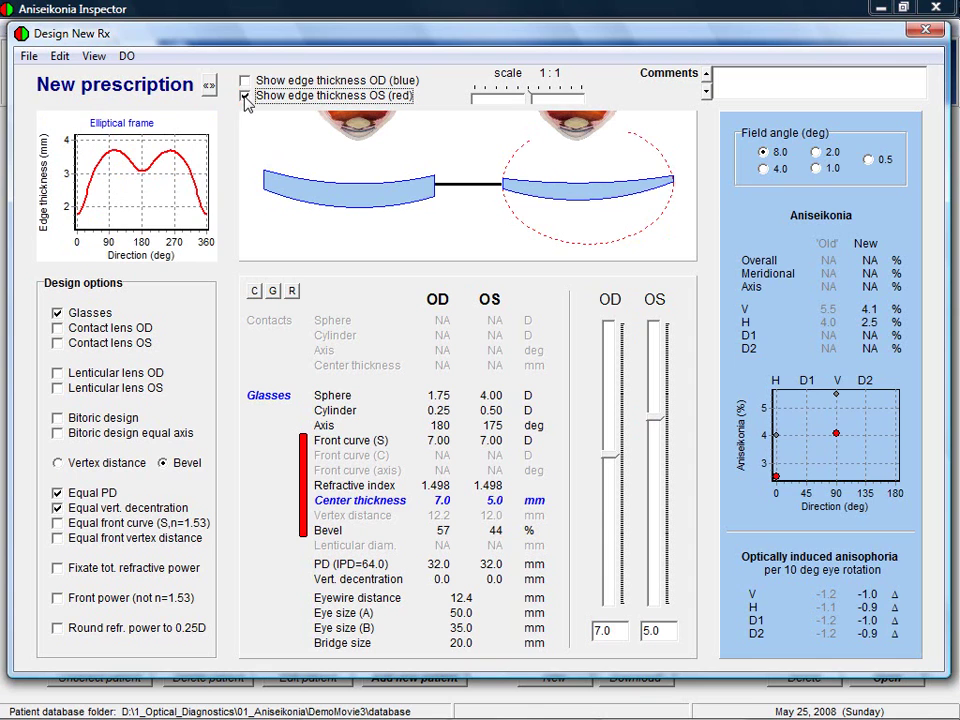
{"action": "left_click", "coordinate": [245, 97]}
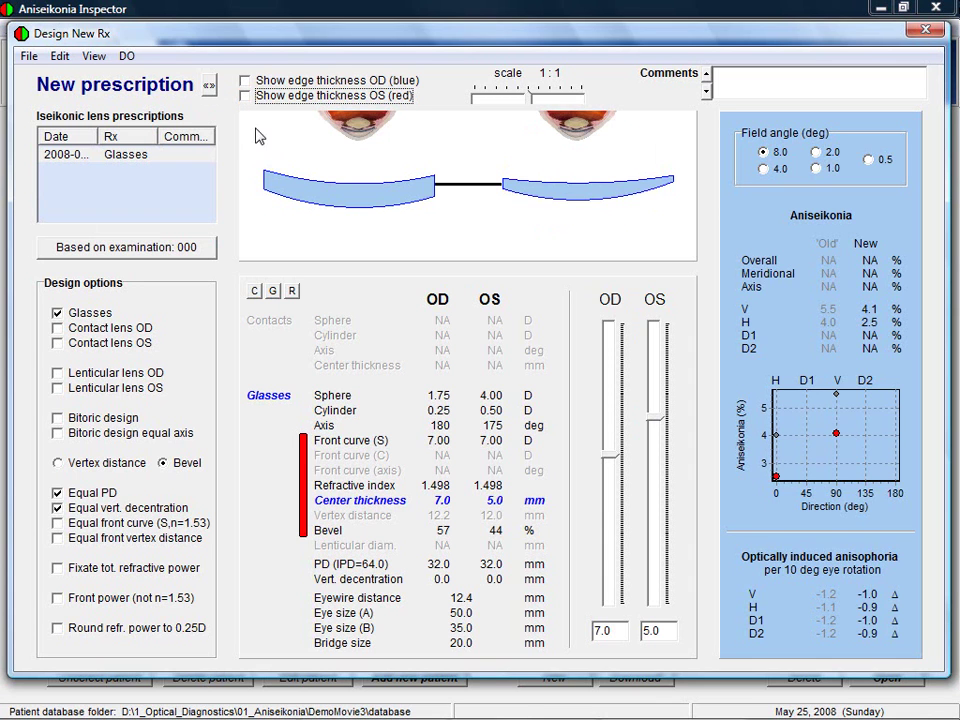
{"action": "left_click", "coordinate": [462, 613]}
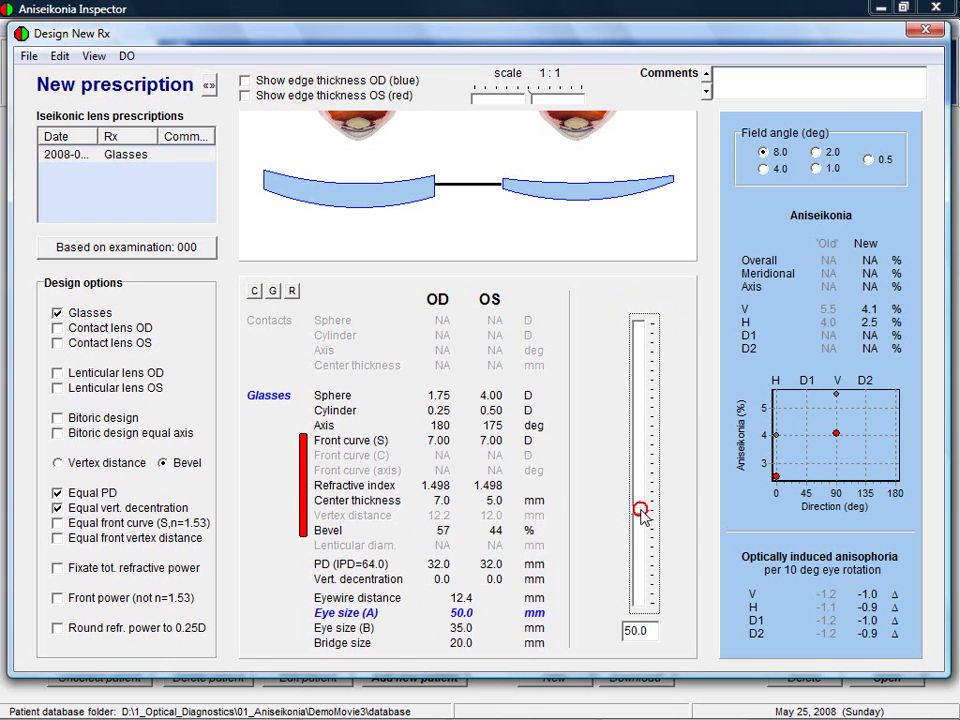
{"action": "mouse_move", "coordinate": [638, 512]}
{"action": "left_mouse_down"}
{"action": "mouse_move", "coordinate": [643, 432]}
{"action": "mouse_move", "coordinate": [643, 512]}
{"action": "left_mouse_up"}
Raise the right lens front curve to 10.00 D, cutting aniseikonia to 2.4% V, 0.9% H
{"action": "left_click", "coordinate": [438, 441]}
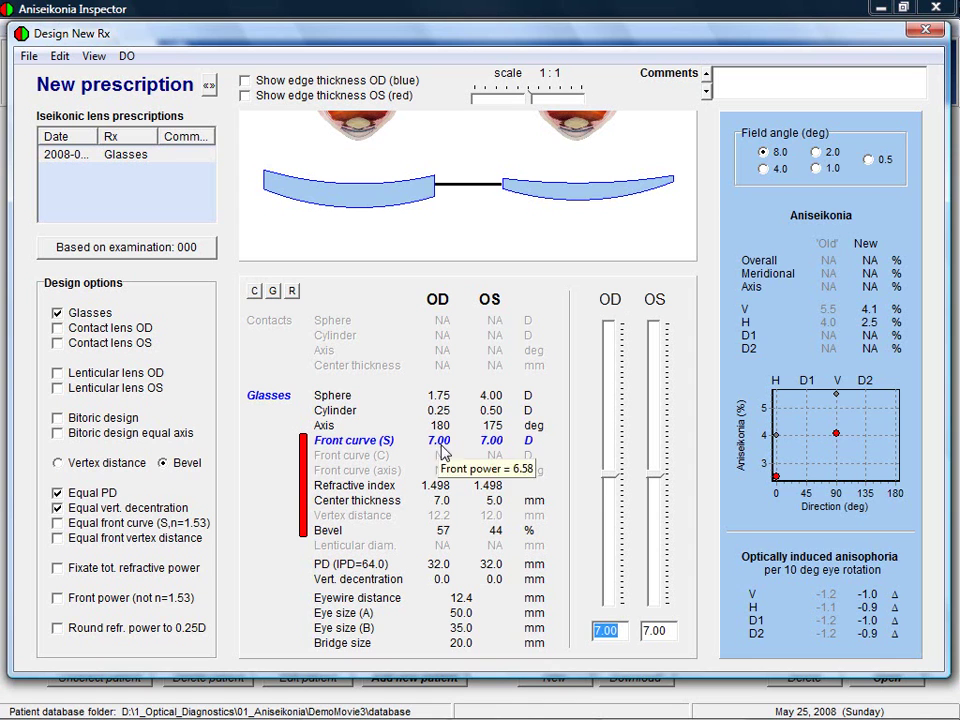
{"action": "left_click_drag", "start_coordinate": [611, 478], "coordinate": [614, 543]}
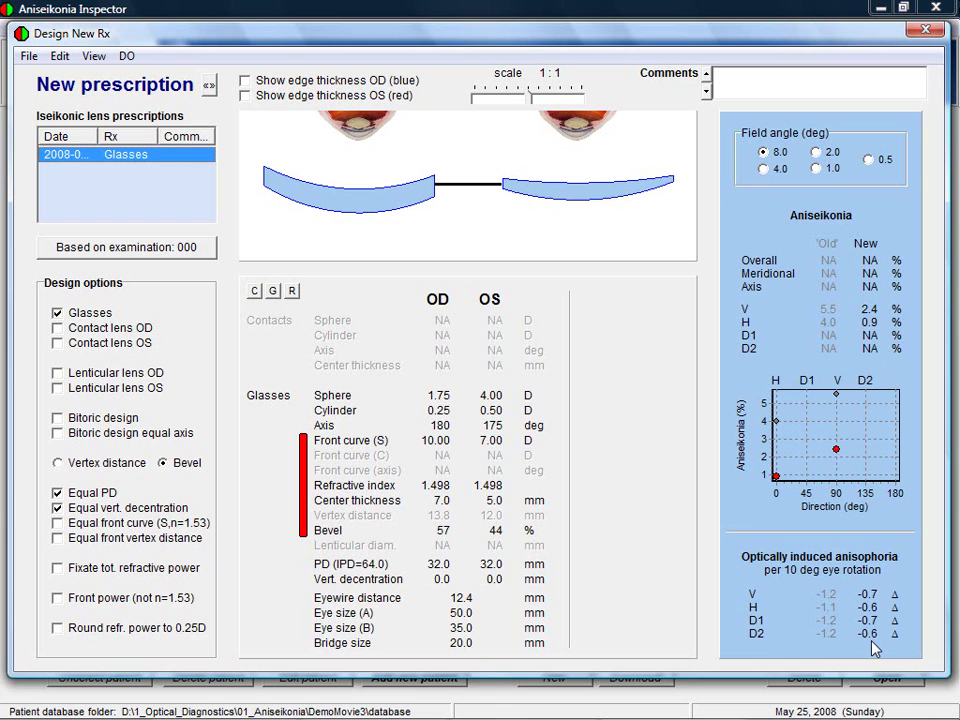
Save prescription 017 and start another design preloaded with the glasses Rx
{"action": "left_click", "coordinate": [922, 31]}
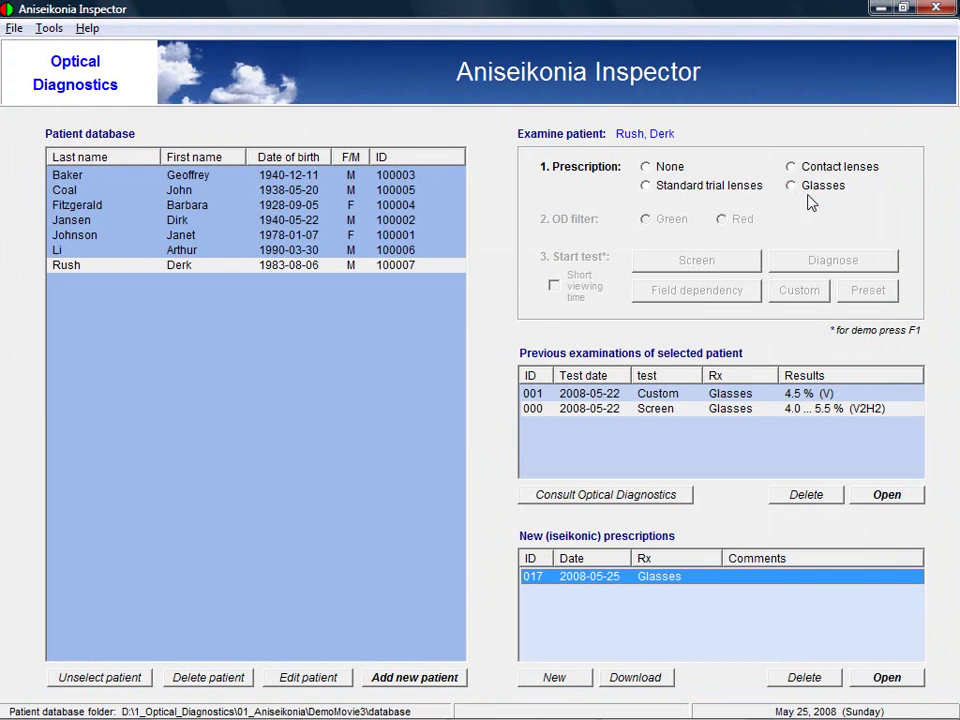
{"action": "left_click", "coordinate": [555, 678]}
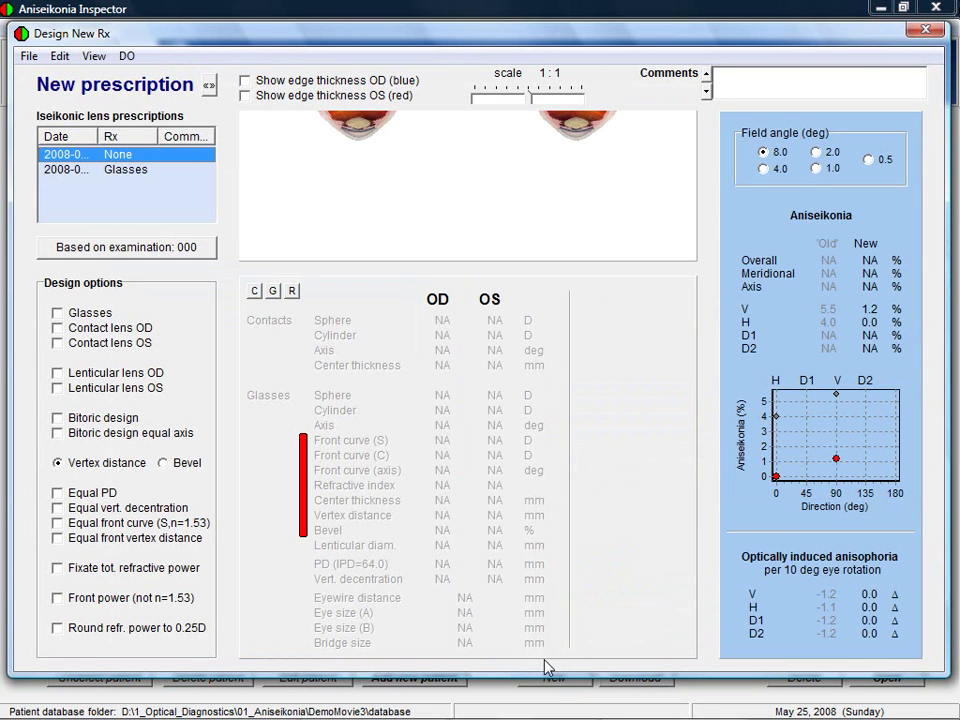
{"action": "left_click", "coordinate": [272, 291]}
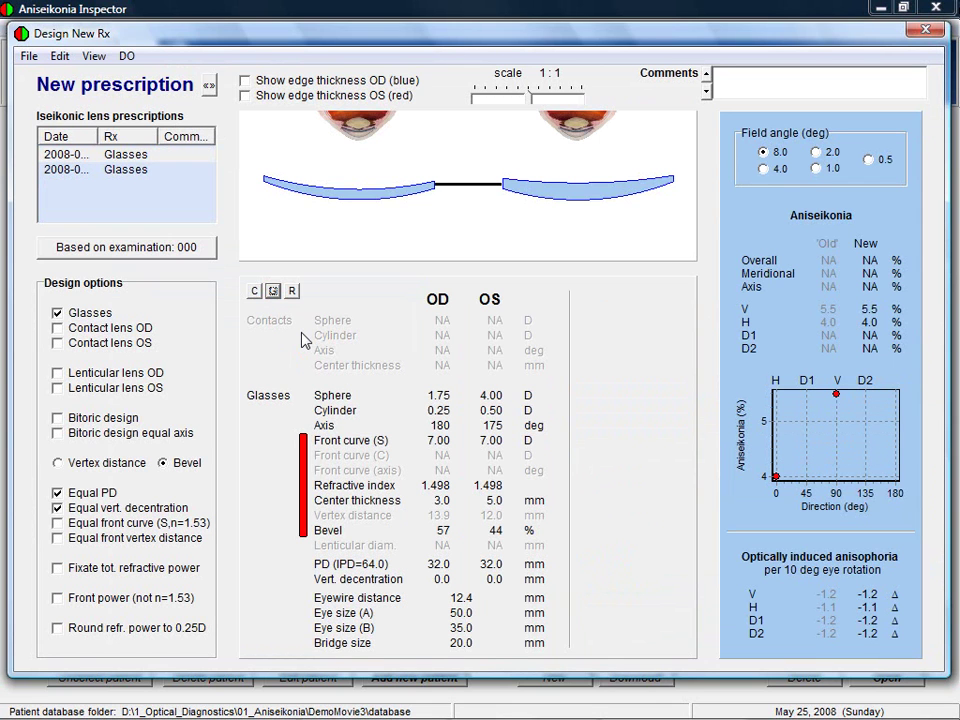
Add a right-eye contact lens to the glasses, keeping total refractive power fixed
{"action": "left_click", "coordinate": [58, 328]}
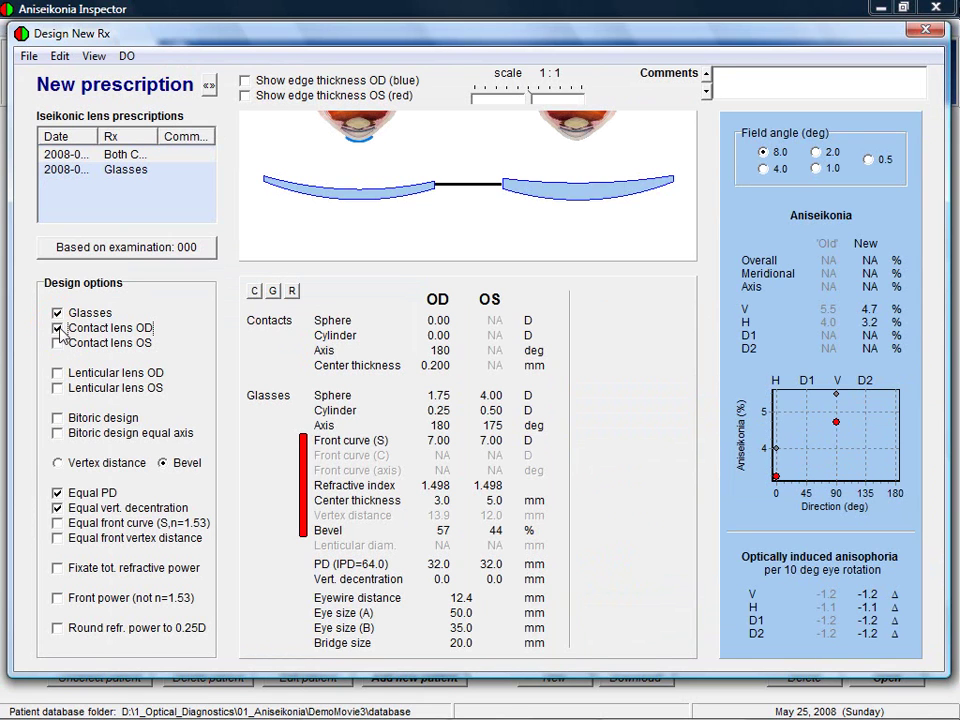
{"action": "left_click", "coordinate": [58, 568]}
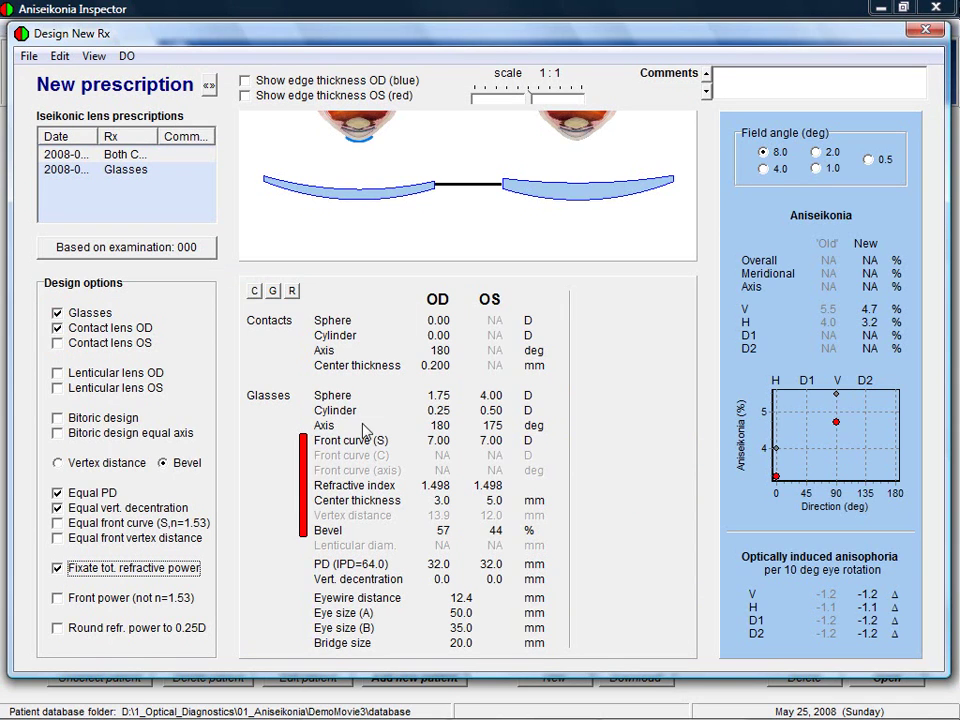
{"action": "left_click", "coordinate": [437, 398]}
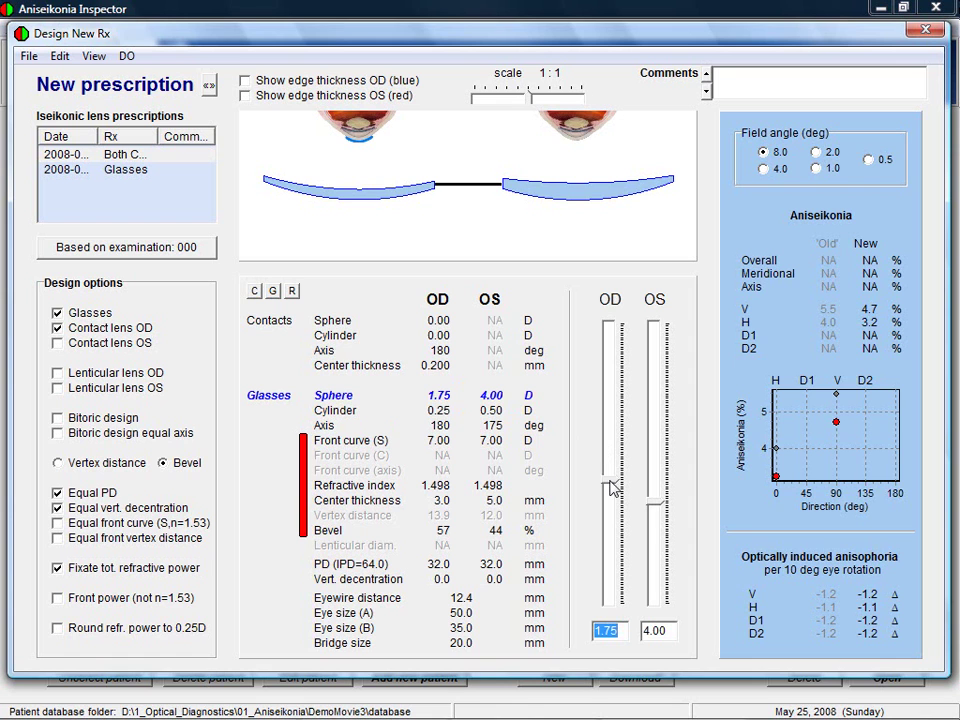
Raise the right glasses sphere to 4.25 D, with the contact lens offsetting to -2.73 D
{"action": "mouse_move", "coordinate": [611, 486]}
{"action": "left_mouse_down"}
{"action": "mouse_move", "coordinate": [611, 511]}
{"action": "mouse_move", "coordinate": [606, 503]}
{"action": "left_mouse_up"}
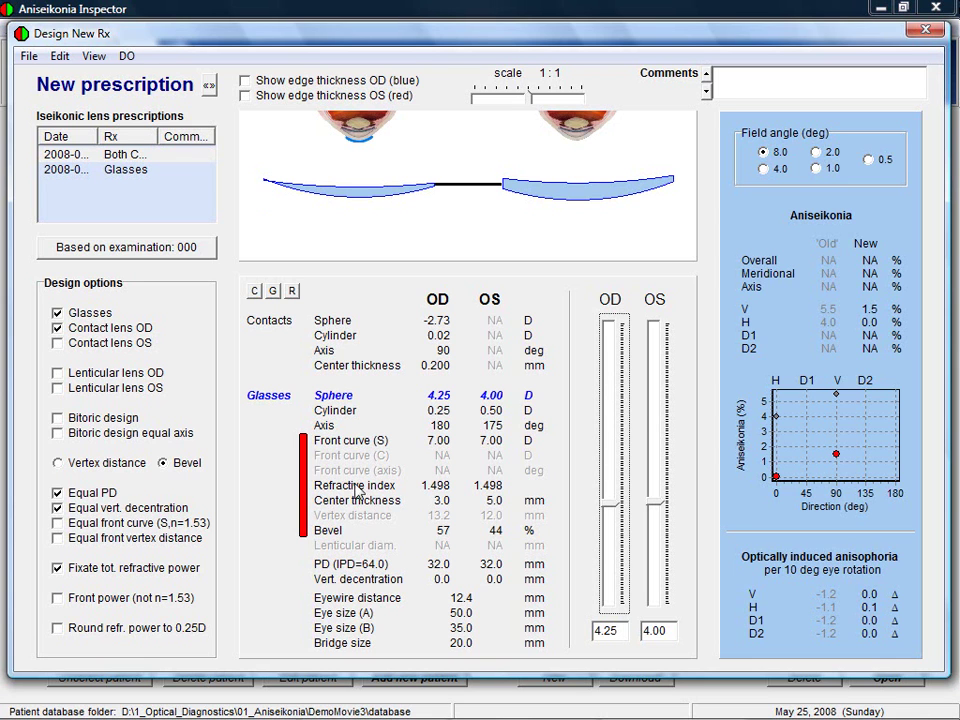
Thicken the right glasses lens centre to 5.0 mm, giving 1.0% V and -0.5% H aniseikonia
{"action": "left_click", "coordinate": [437, 499]}
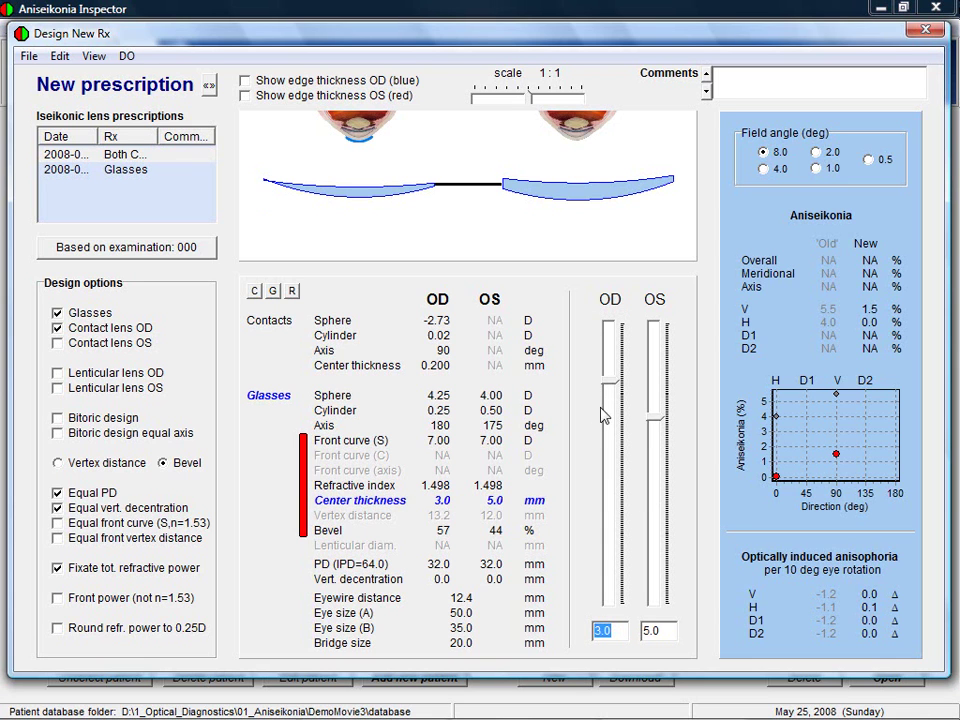
{"action": "left_click_drag", "start_coordinate": [614, 388], "coordinate": [606, 426]}
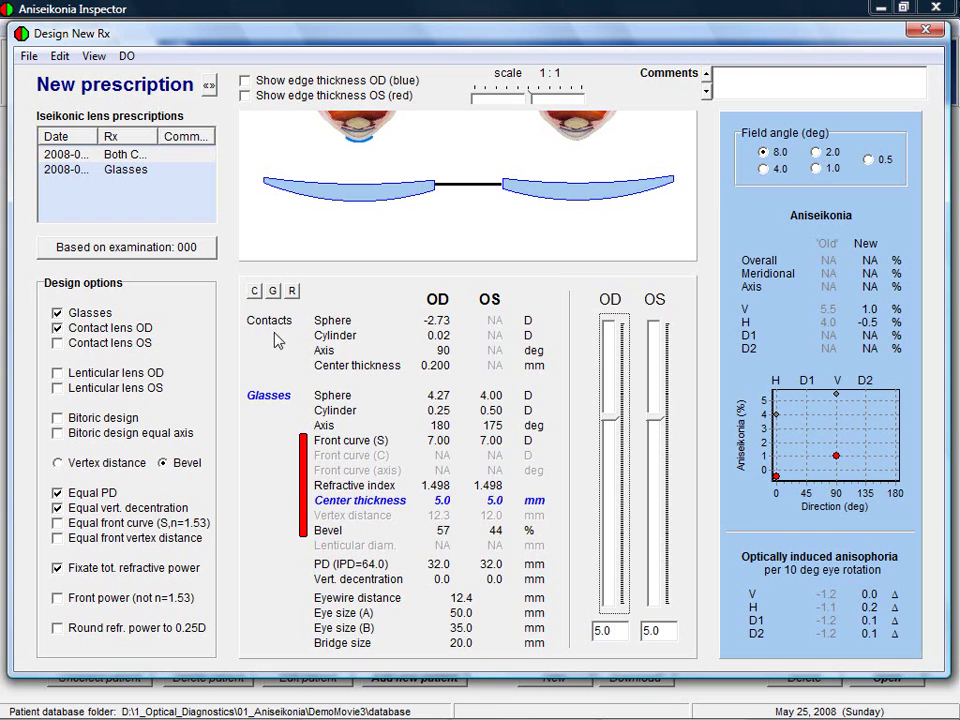
Convert the design to contact lenses only, with spheres 1.79/4.20 D
{"action": "left_click", "coordinate": [254, 291]}
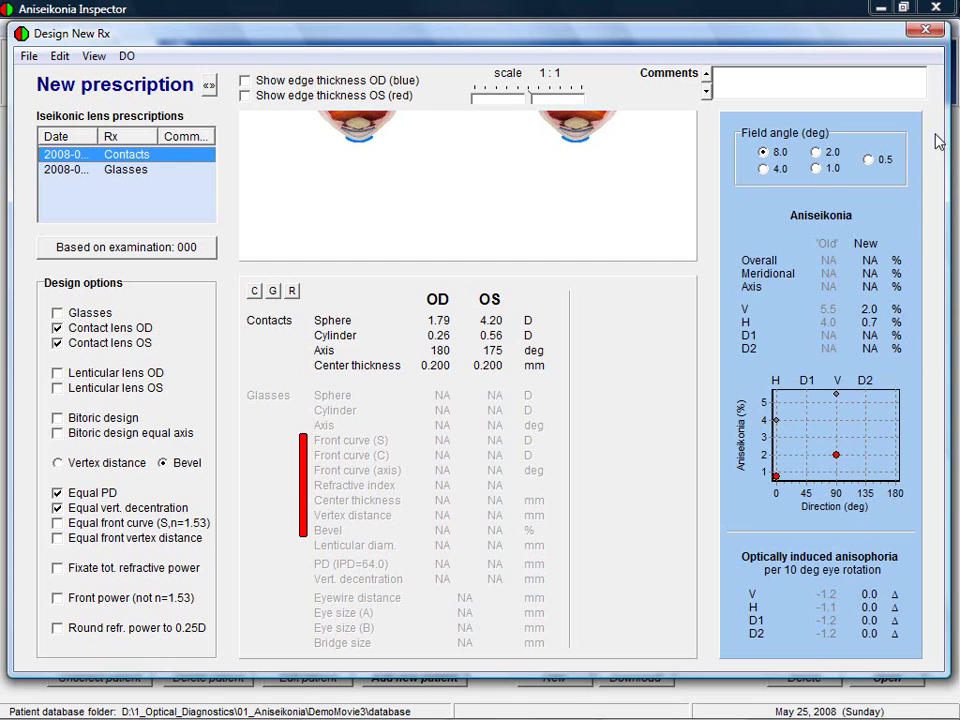
{"action": "left_click", "coordinate": [932, 33]}
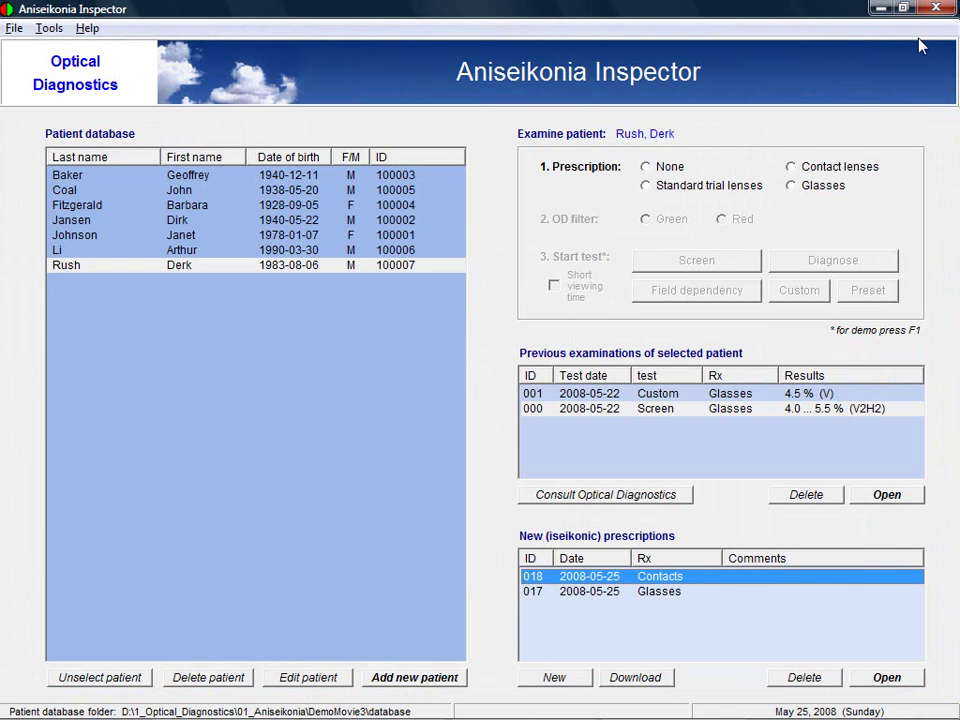